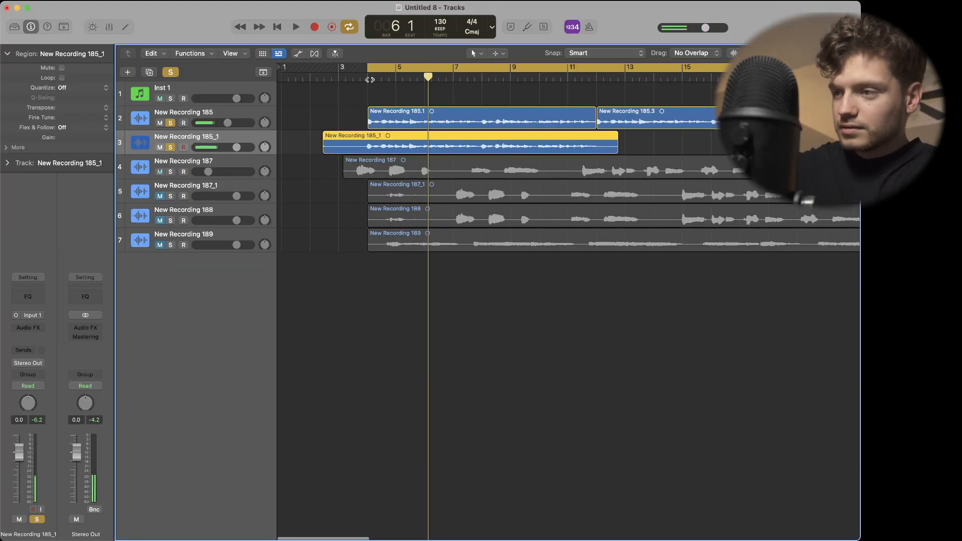
Split the New Recording 185_1 region at bars 4 and 12 and delete the pieces outside that range.
click(370, 78)
key(super+t)
click(598, 81)
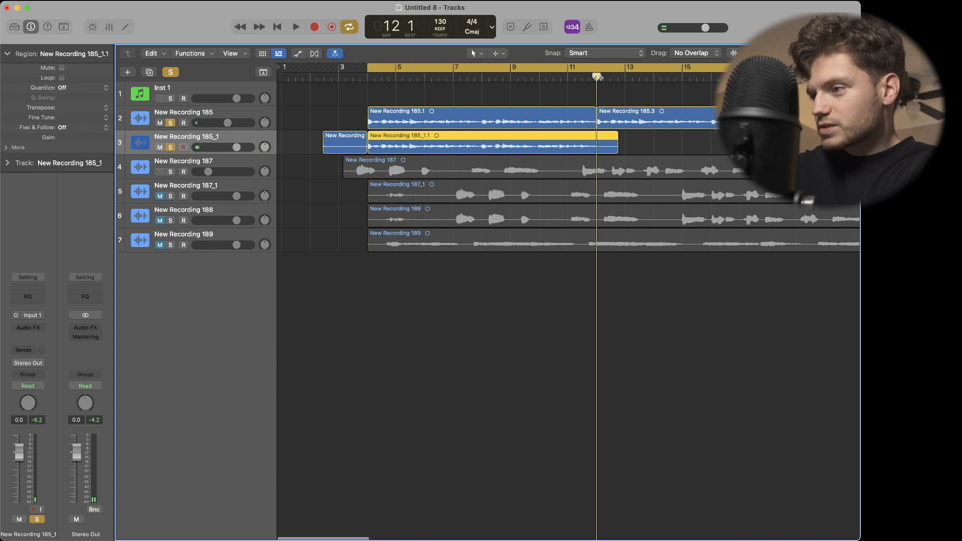
key(super+t)
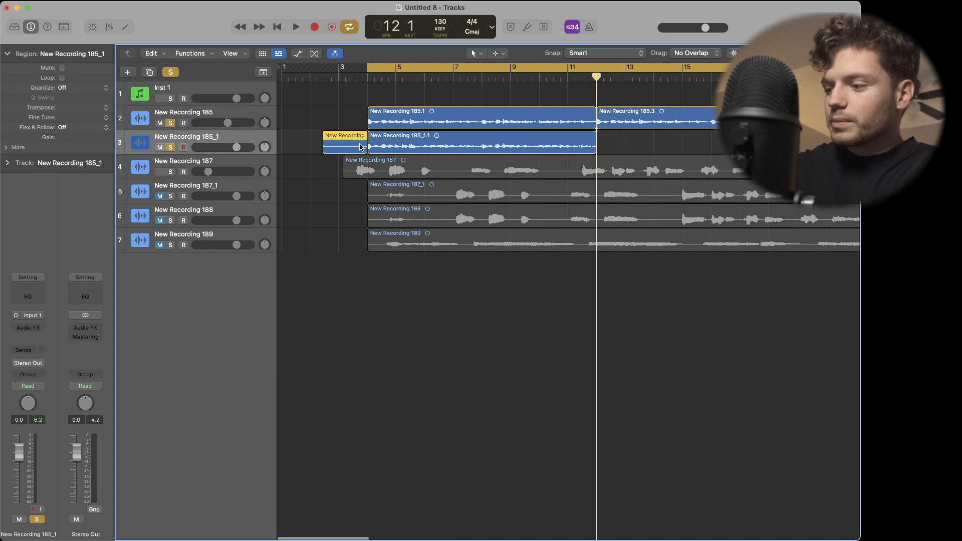
key(Delete)
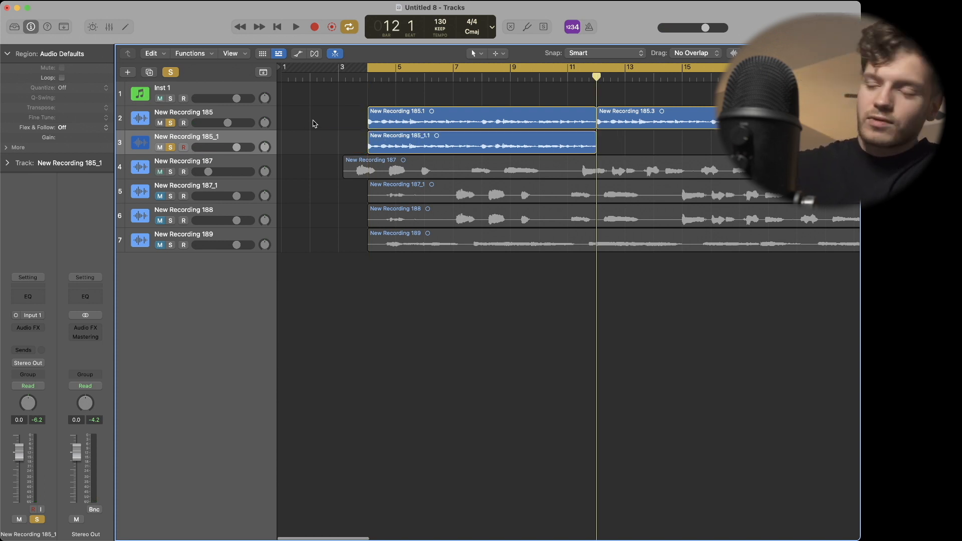
Compare New Recording 185 and New Recording 185_1 by toggling their solos and playing them separately and together.
click(170, 125)
key(space)
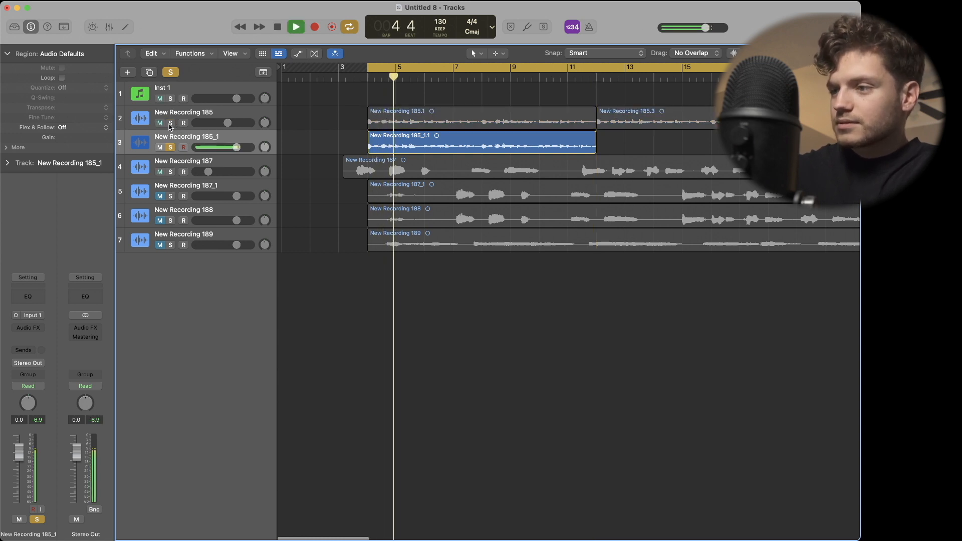
key(space)
click(170, 123)
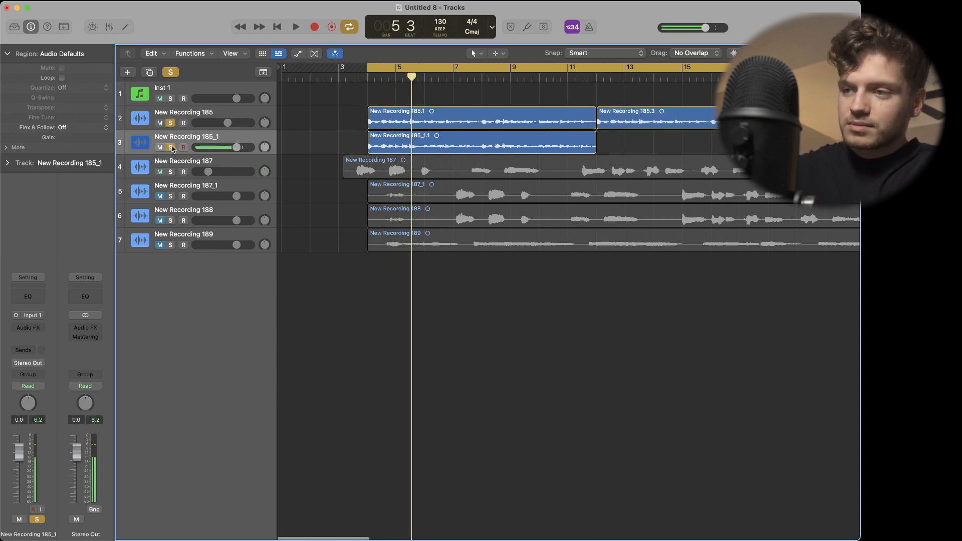
click(172, 148)
key(space)
click(173, 149)
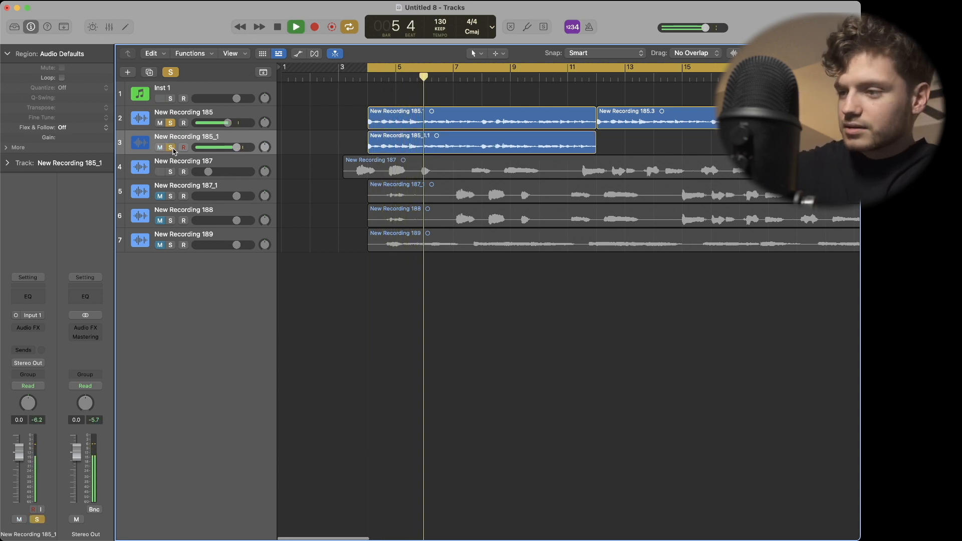
key(space)
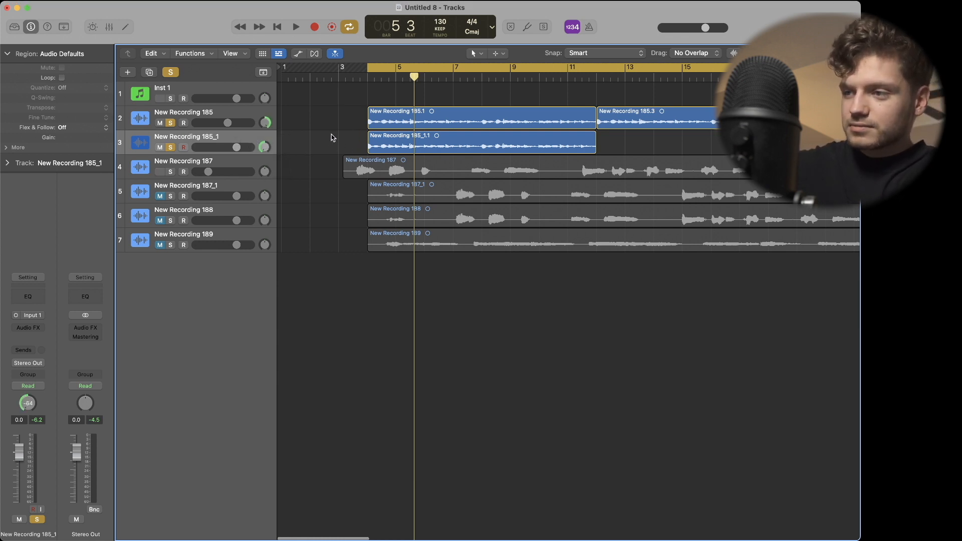
Lower the New Recording 185_1 track's volume to -3.4 dB during playback, and stop.
key(space)
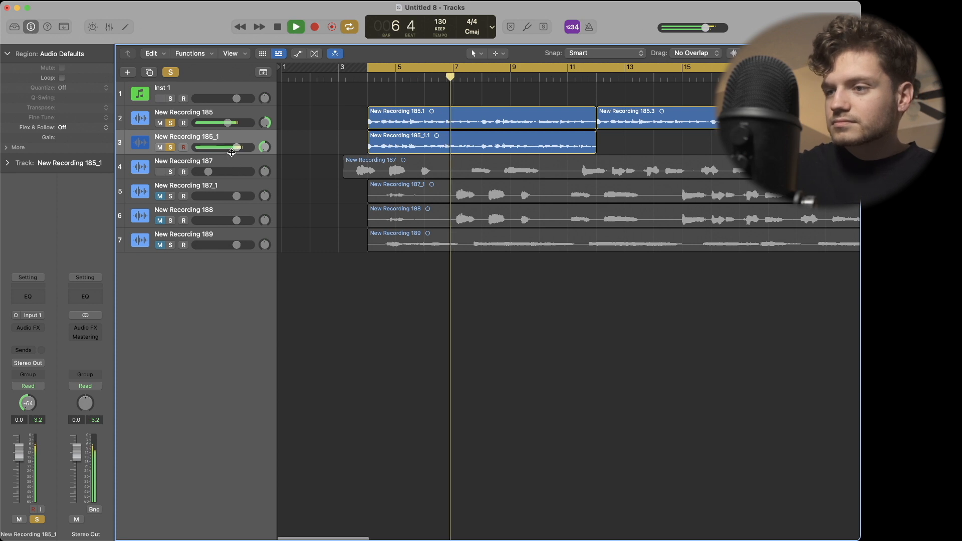
drag(236, 147, 228, 147)
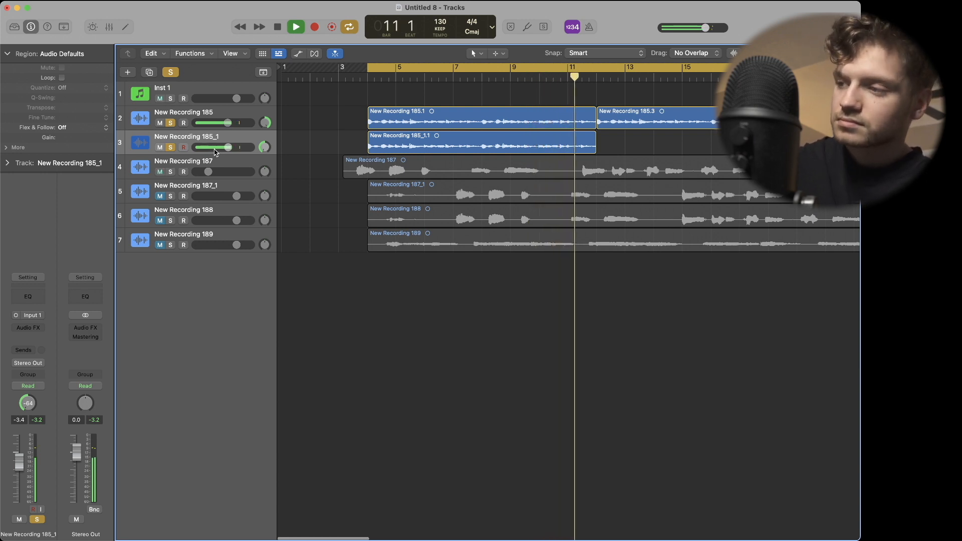
key(space)
Copy the trimmed region on the New Recording 185_1 track to bar 12, directly after the original.
scroll(464, 142, right, 1)
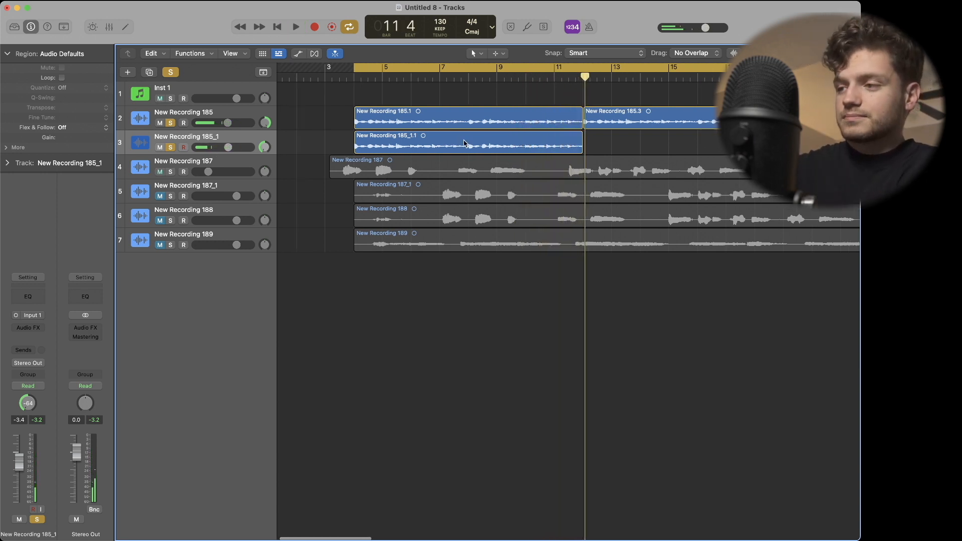
scroll(464, 142, down, 5)
scroll(327, 158, up, 5)
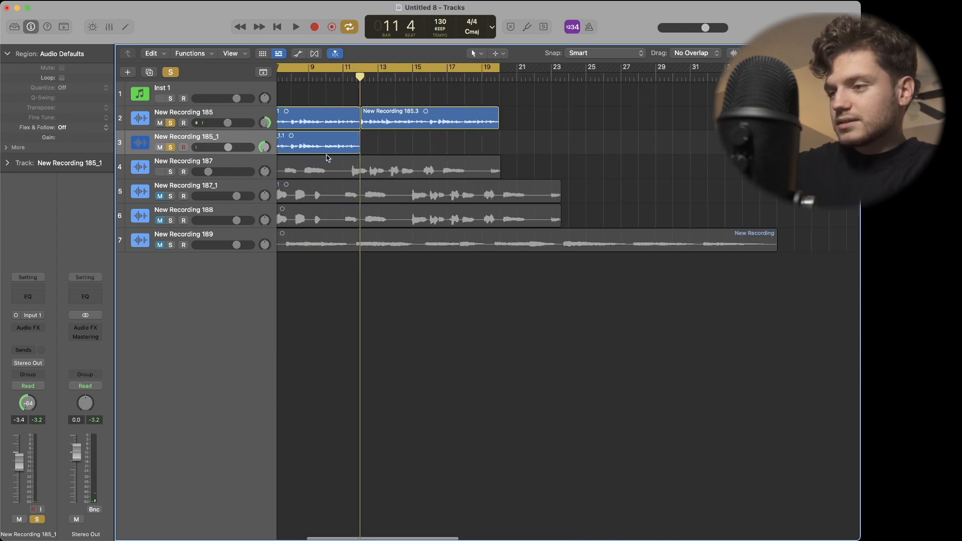
click(366, 142)
drag(366, 143, 504, 141)
click(446, 322)
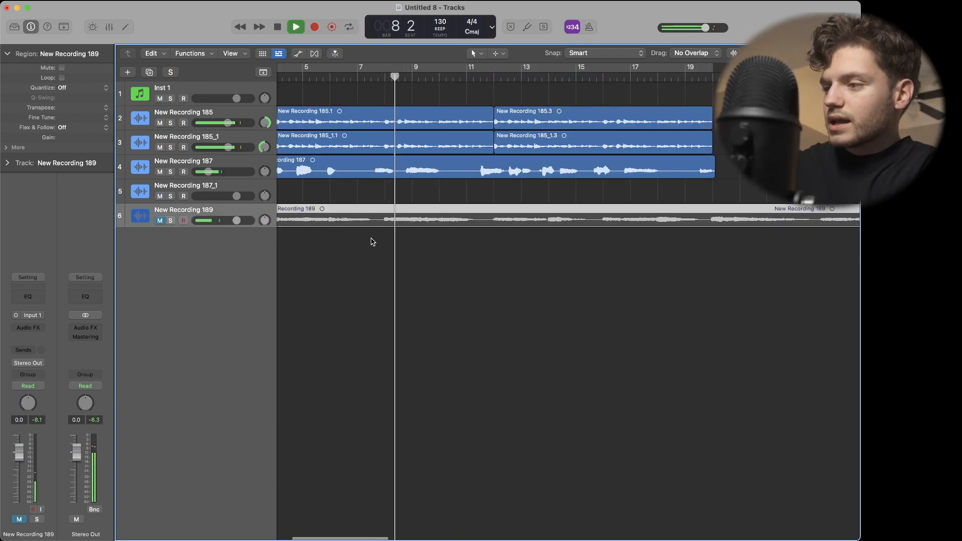
Stop playback and split the New Recording 189 region at bar 20.
scroll(373, 242, down, 5)
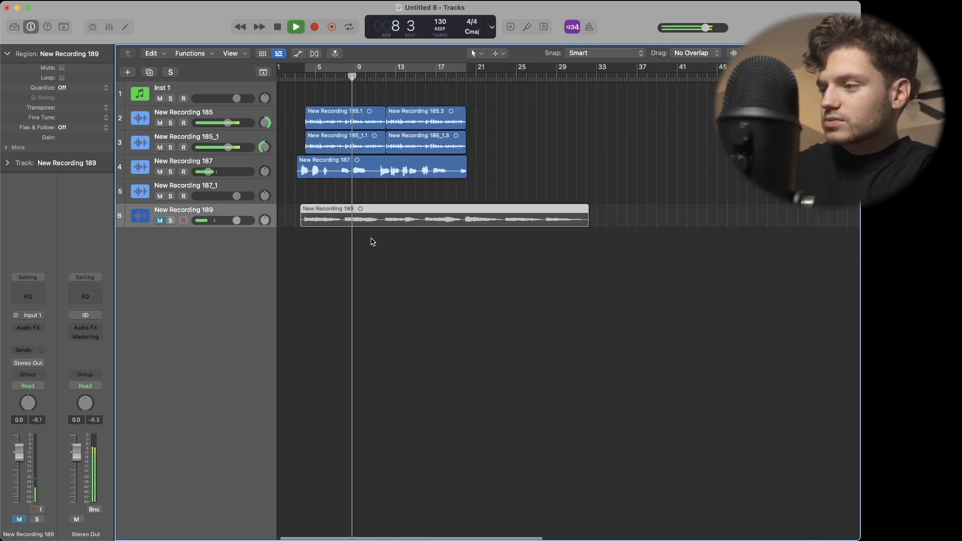
key(space)
click(466, 77)
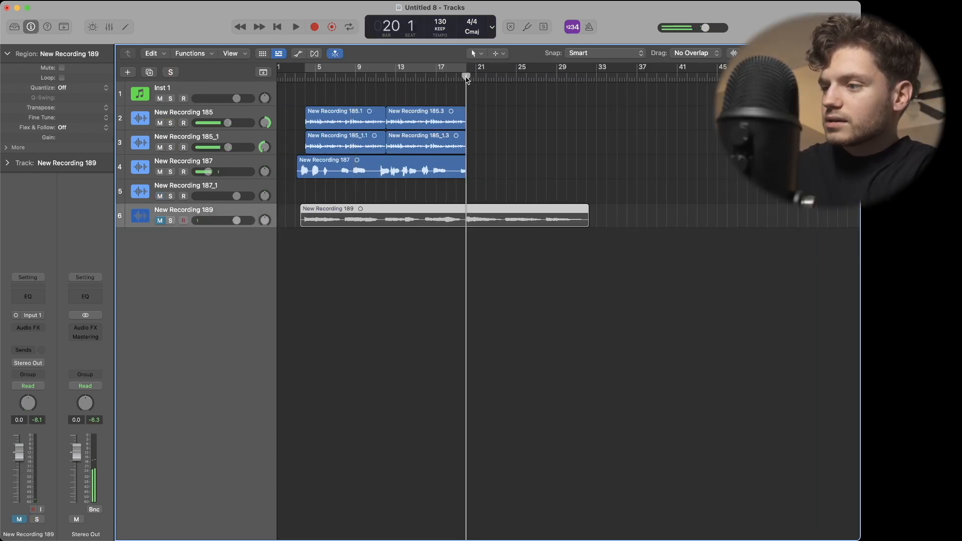
key(super+t)
drag(244, 209, 245, 223)
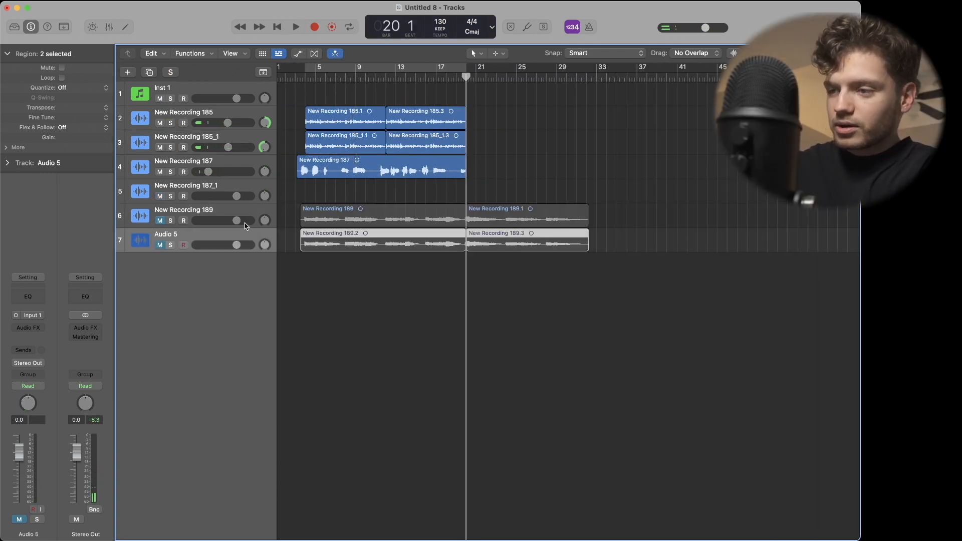
key(Delete)
drag(506, 210, 296, 248)
click(324, 292)
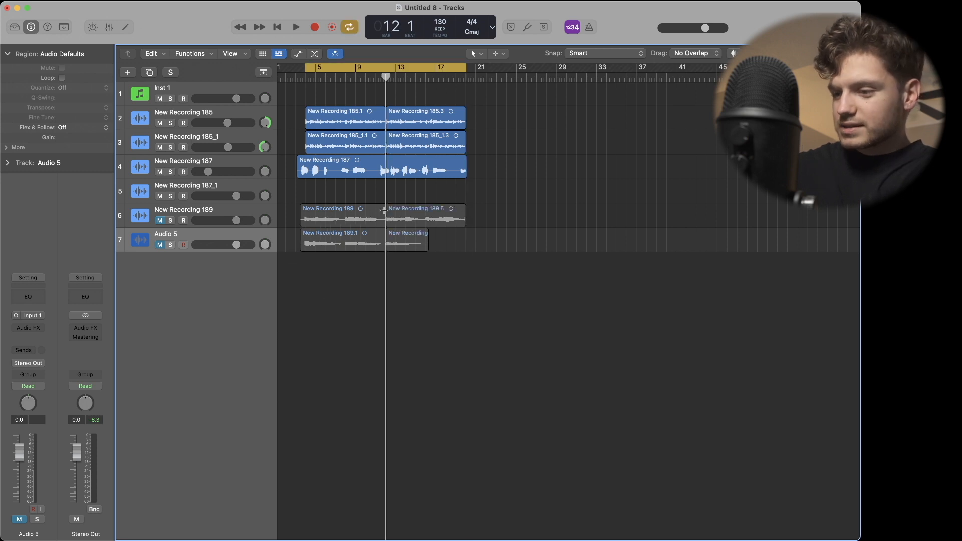
key(super+z)
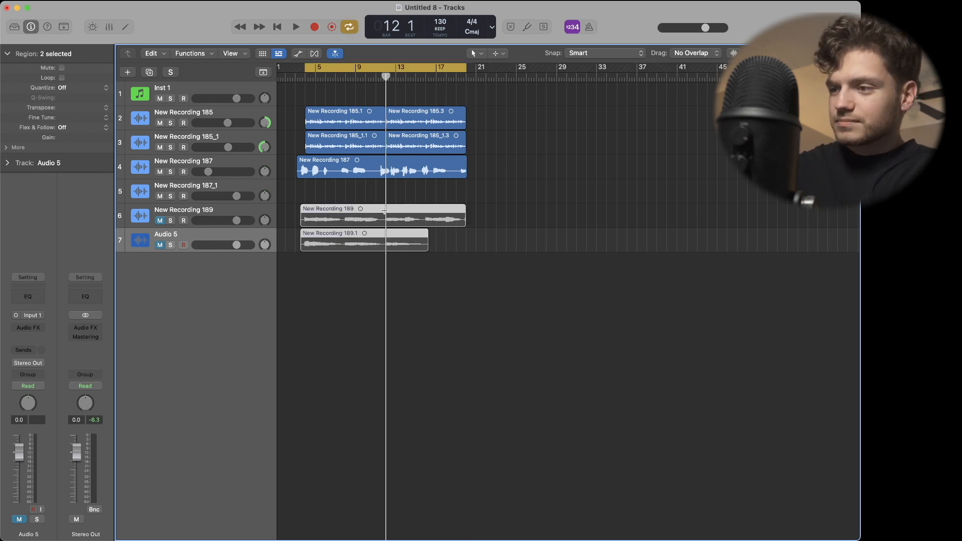
key(super+z)
key(super+z)
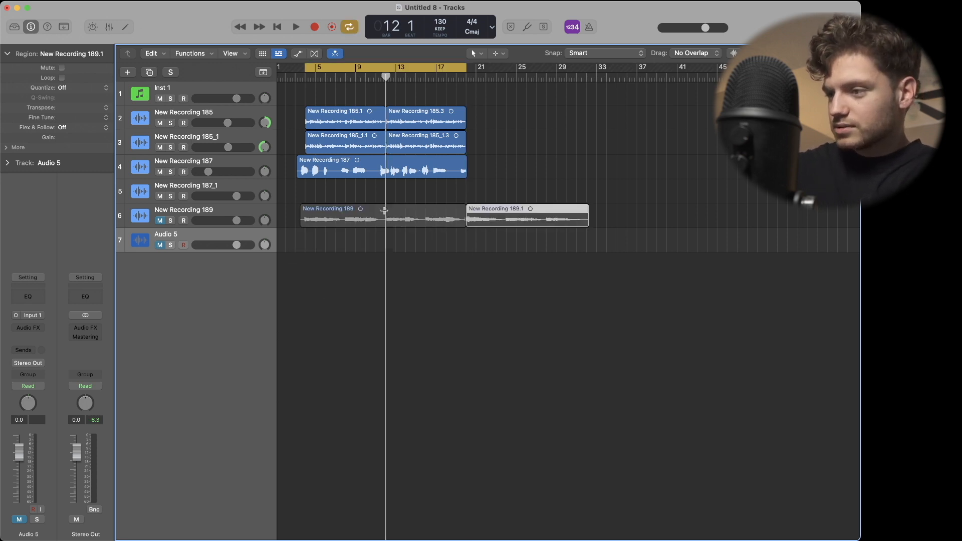
click(359, 274)
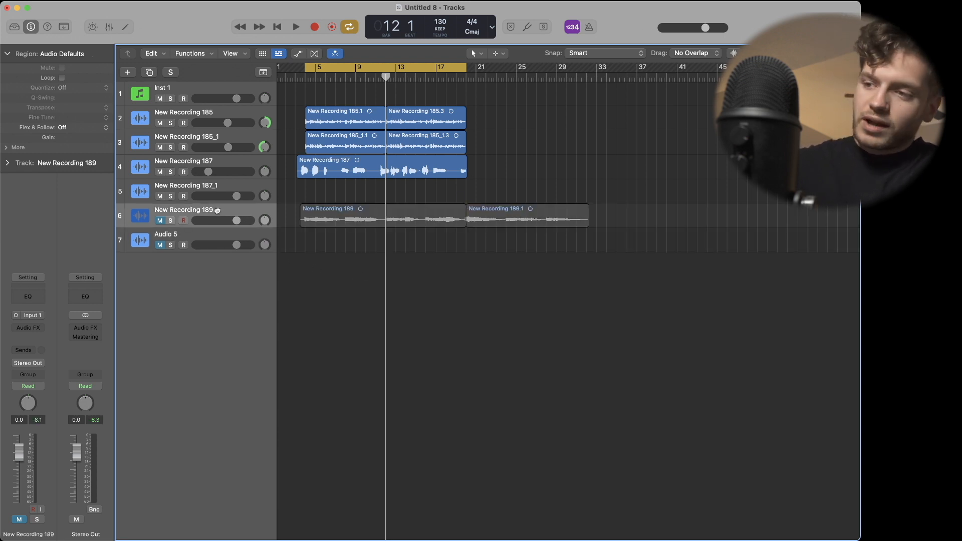
Duplicate the New Recording 189 track with its regions, move the copied second region to bar 4 and delete the copied first one.
key(super+d)
click(372, 297)
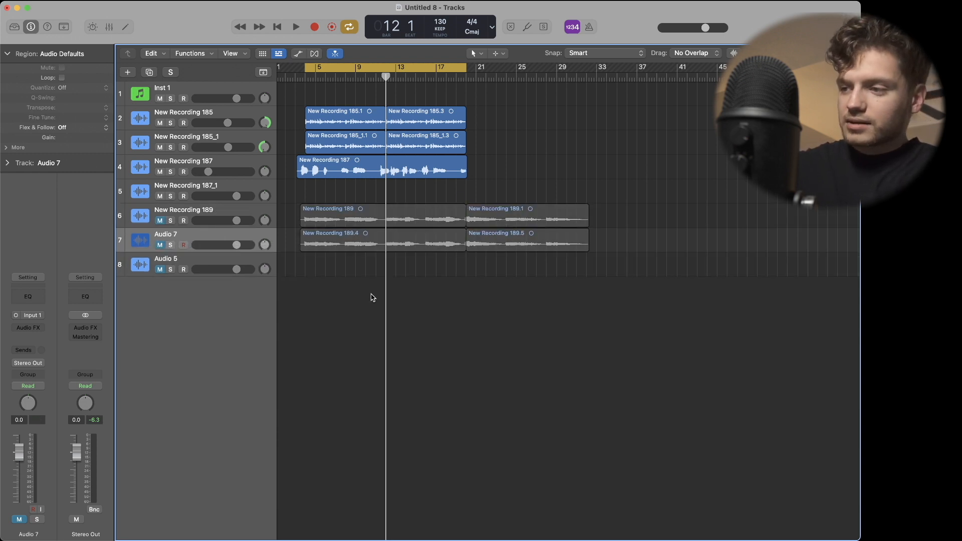
drag(488, 241, 331, 247)
click(440, 246)
key(Delete)
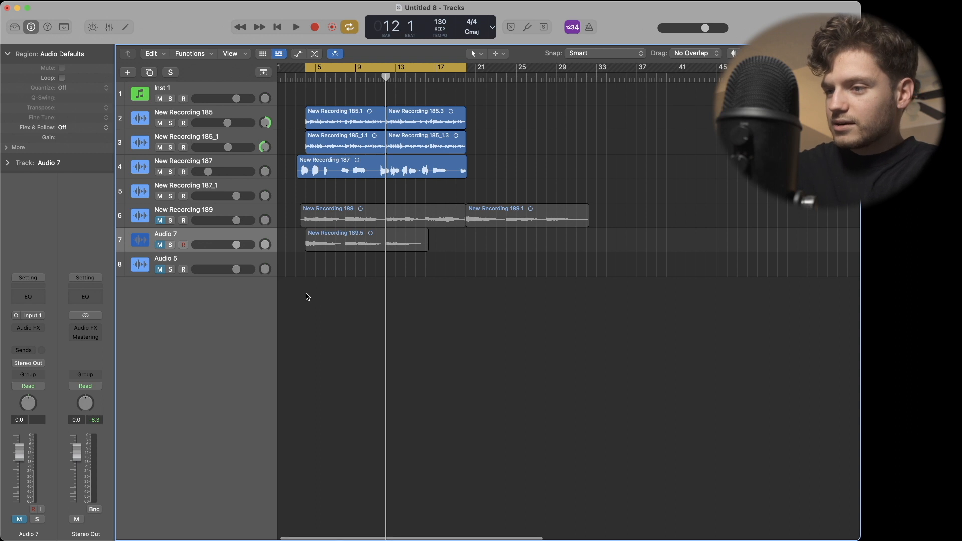
Solo New Recording 189 and its Audio 7 duplicate, and pan New Recording 189 right and Audio 7 left to -64 during playback.
scroll(308, 297, up, 5)
scroll(306, 297, left, 1)
drag(160, 220, 172, 247)
key(space)
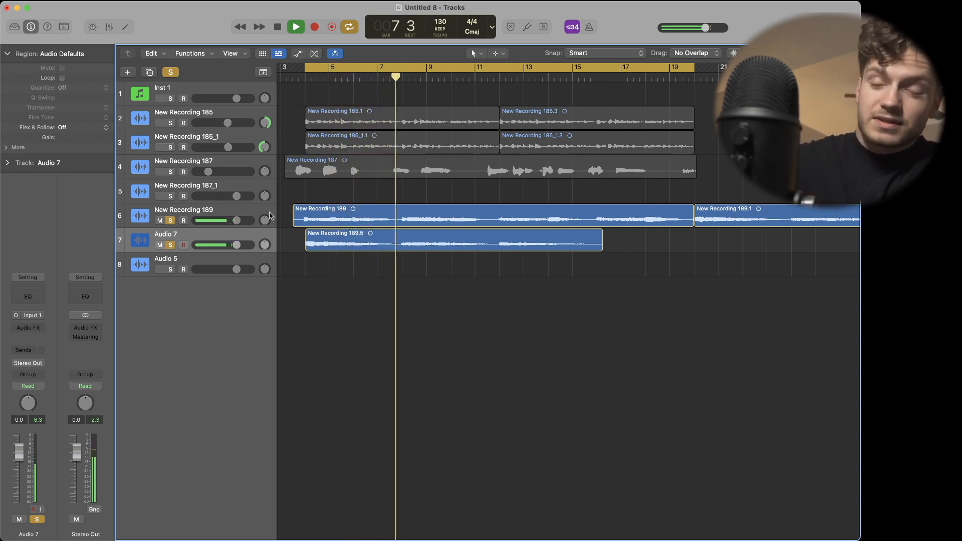
drag(265, 221, 265, 155)
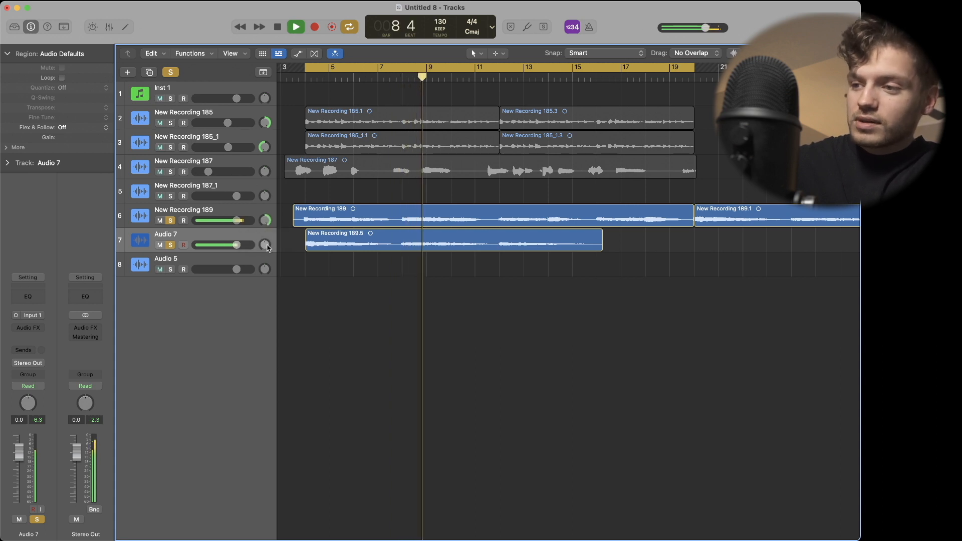
drag(264, 244, 266, 379)
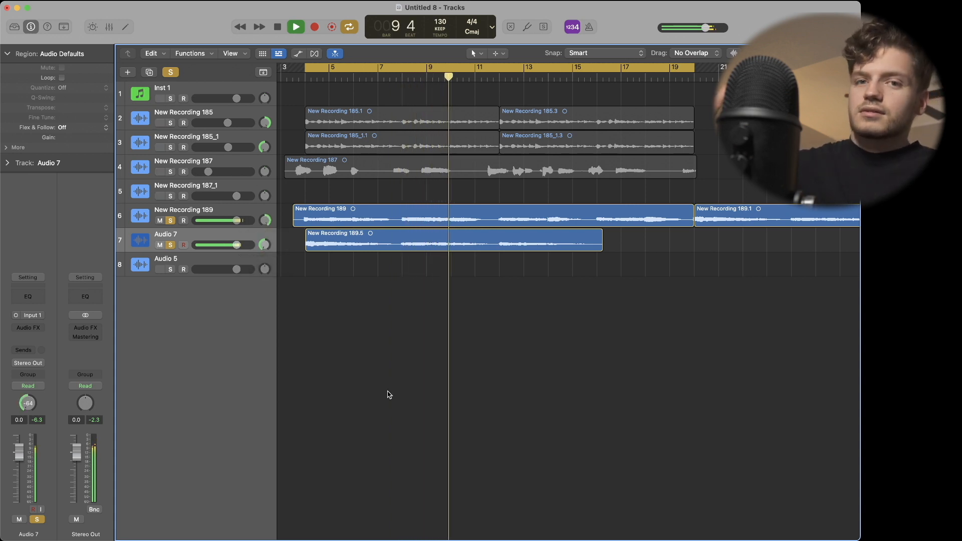
key(space)
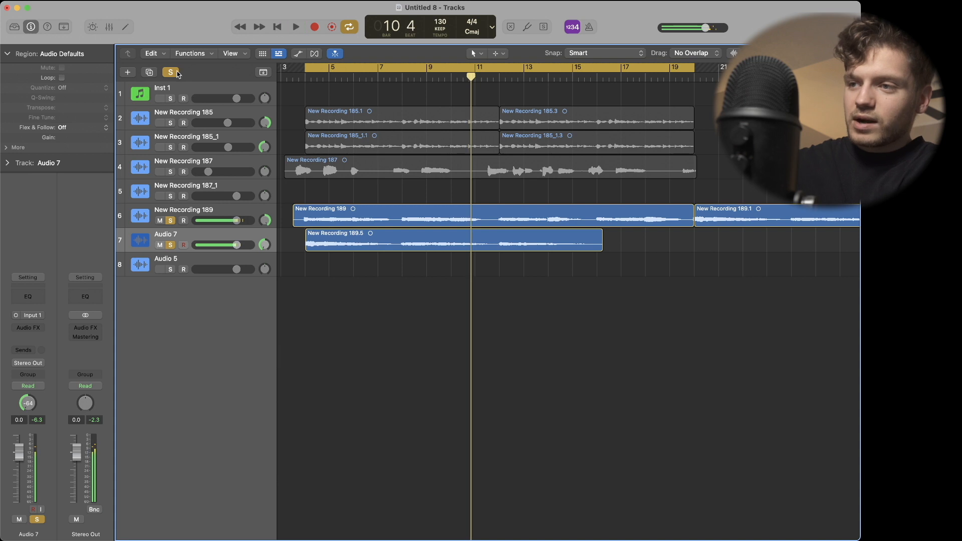
Clear all solos and balance the full mix by lowering New Recording 189's volume and slightly raising New Recording 187's.
click(173, 72)
key(space)
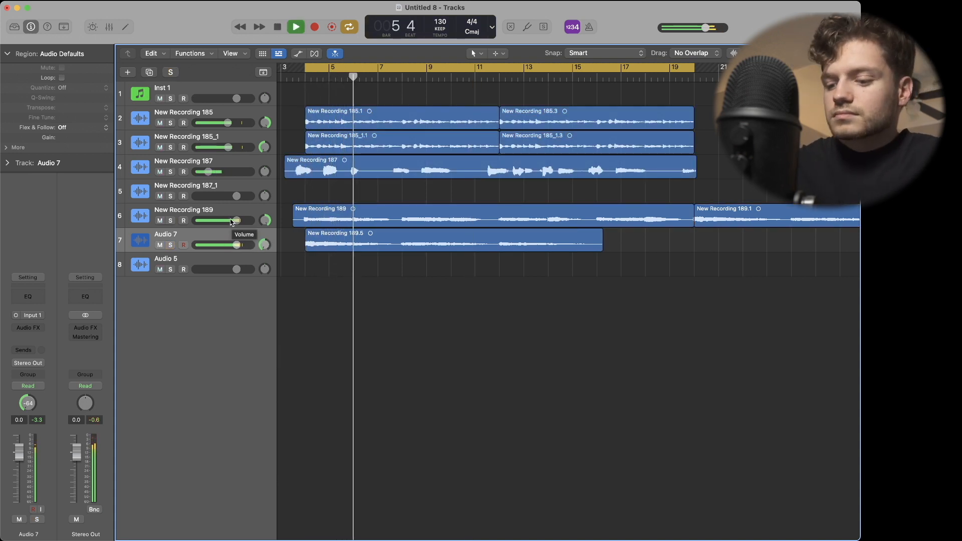
shift+click(229, 211)
drag(236, 221, 220, 220)
drag(209, 172, 222, 171)
drag(220, 220, 219, 221)
drag(214, 172, 215, 172)
drag(220, 224, 216, 224)
click(405, 333)
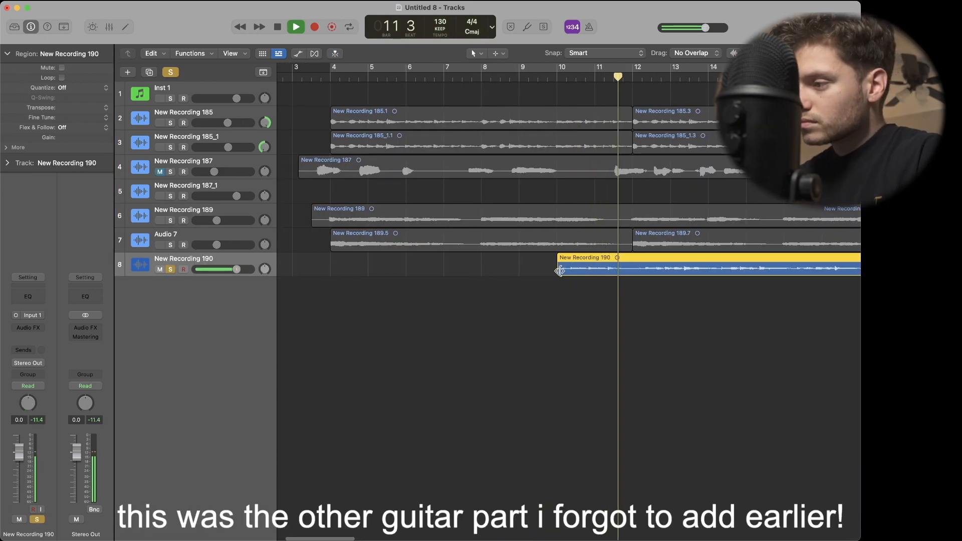
Move the New Recording 190 region to start at bar 4, then loop the mix with cycle mode on and that track unsoloed.
key(space)
drag(559, 271, 352, 269)
key(c)
key(space)
click(171, 269)
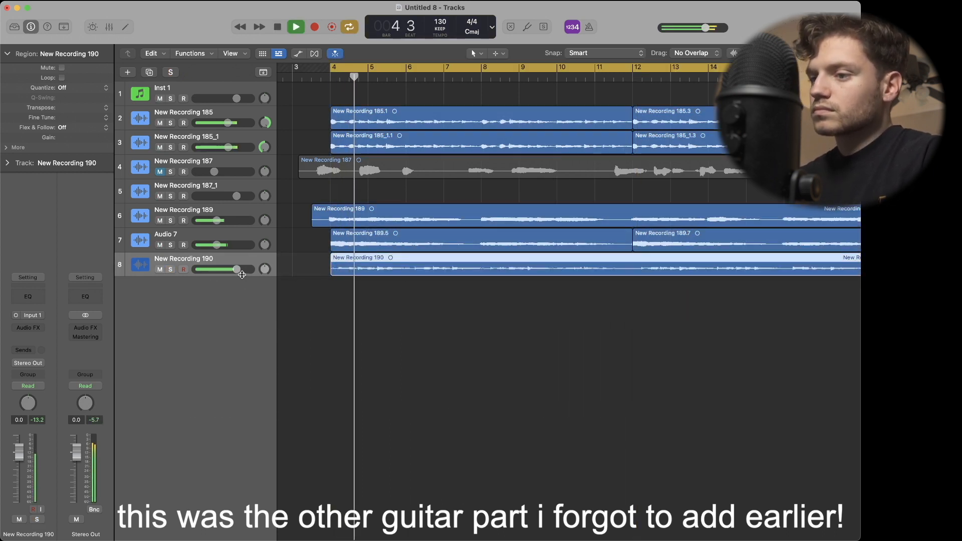
Lower the New Recording 190 track's volume to -0.4 dB while the full mix plays.
mouse_move(237, 270)
mouse_down()
mouse_move(265, 277)
mouse_move(240, 270)
mouse_move(265, 258)
mouse_move(235, 270)
mouse_up()
click(423, 331)
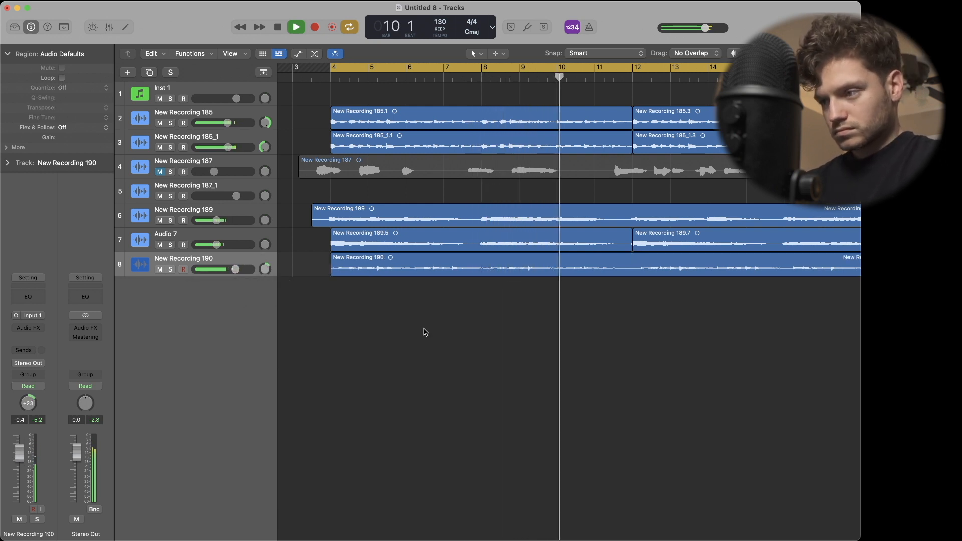
scroll(425, 333, right, 2)
scroll(425, 333, down, 5)
mouse_move(231, 275)
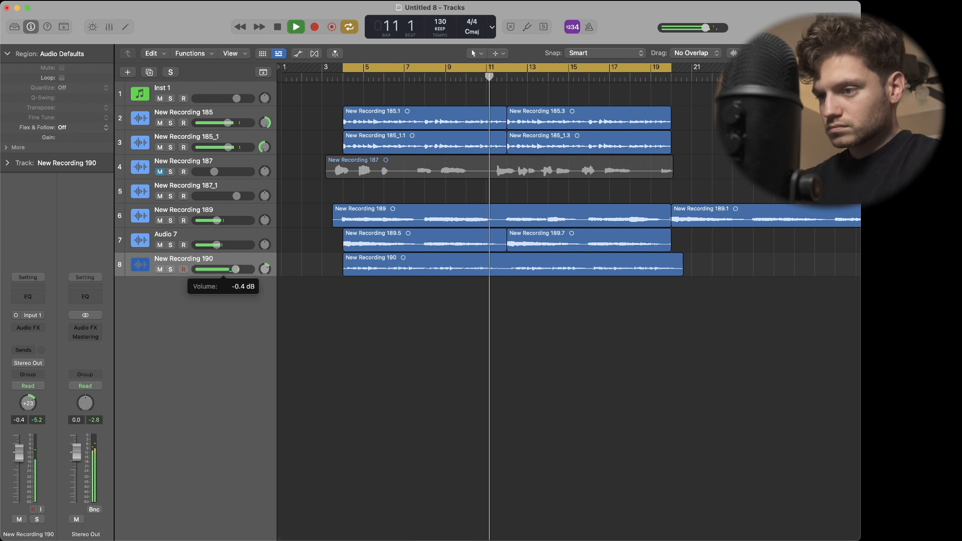
Stop playback, move the New Recording 190 track directly below New Recording 185_1, and solo it.
key(space)
drag(200, 258, 199, 169)
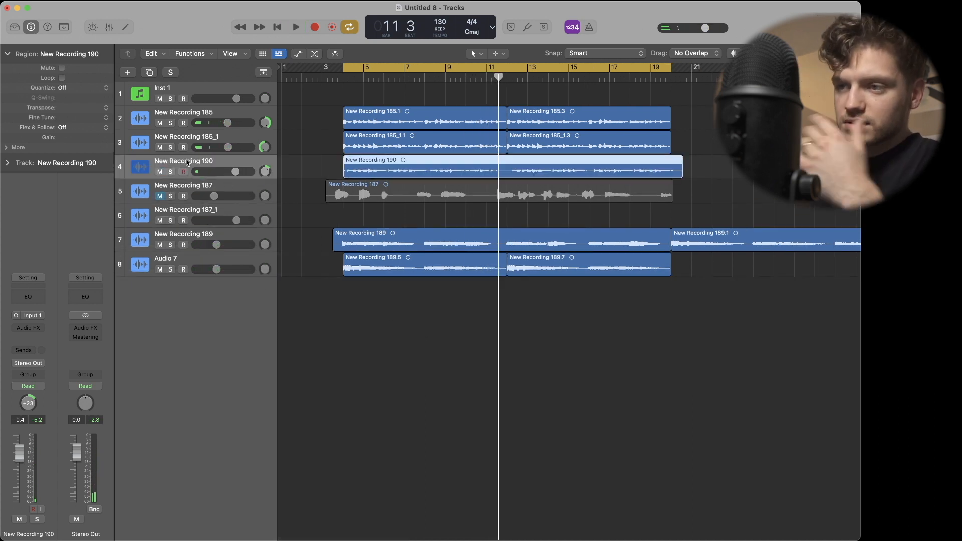
key(s)
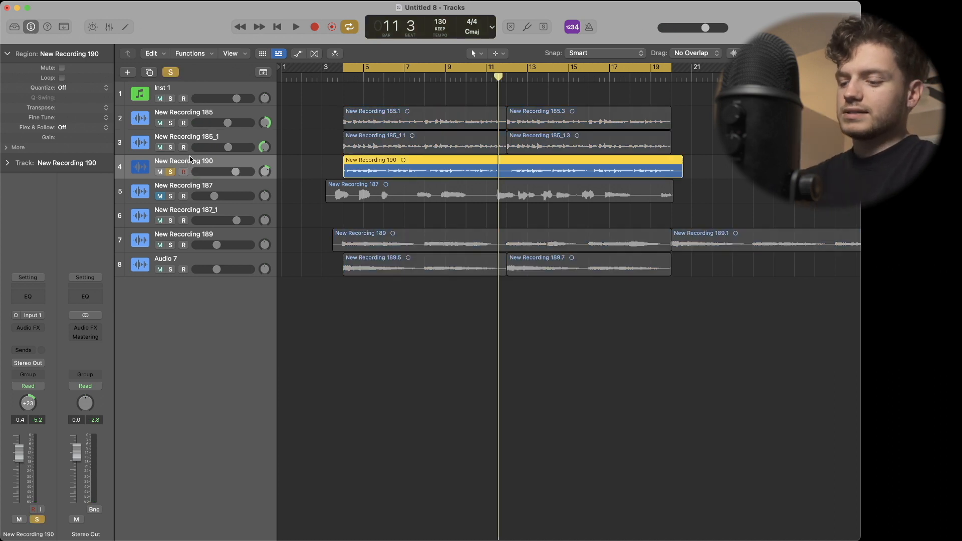
Play back the soloed New Recording 190 track, stop it, and turn cycle mode off.
key(space)
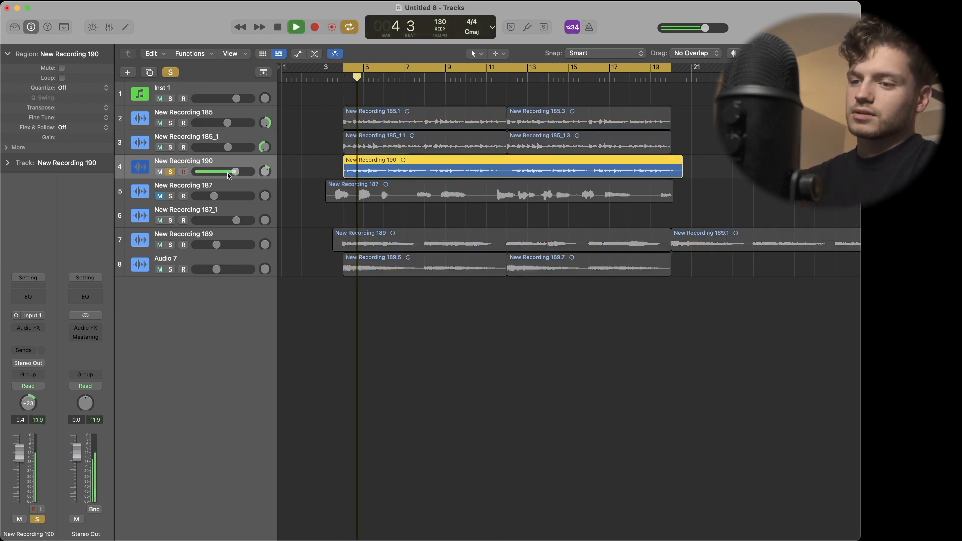
key(space)
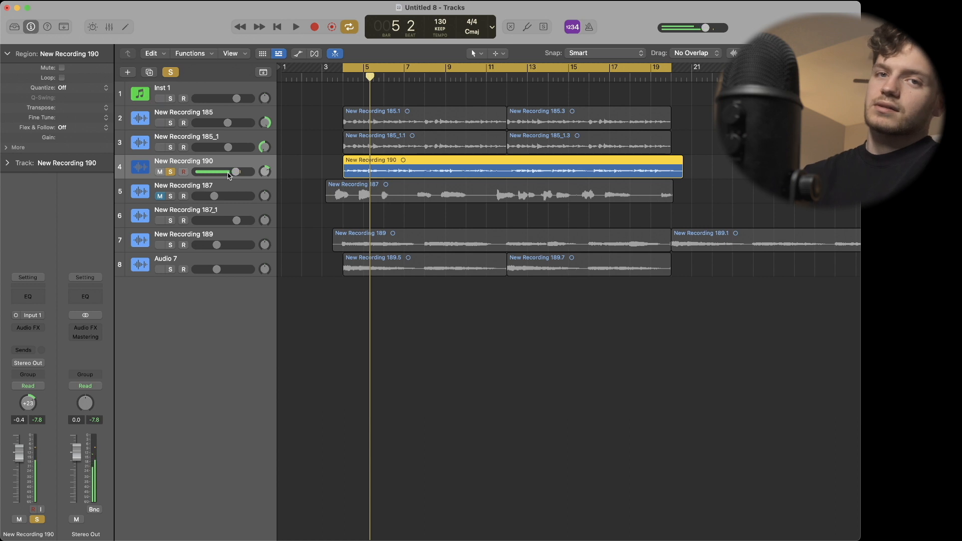
key(c)
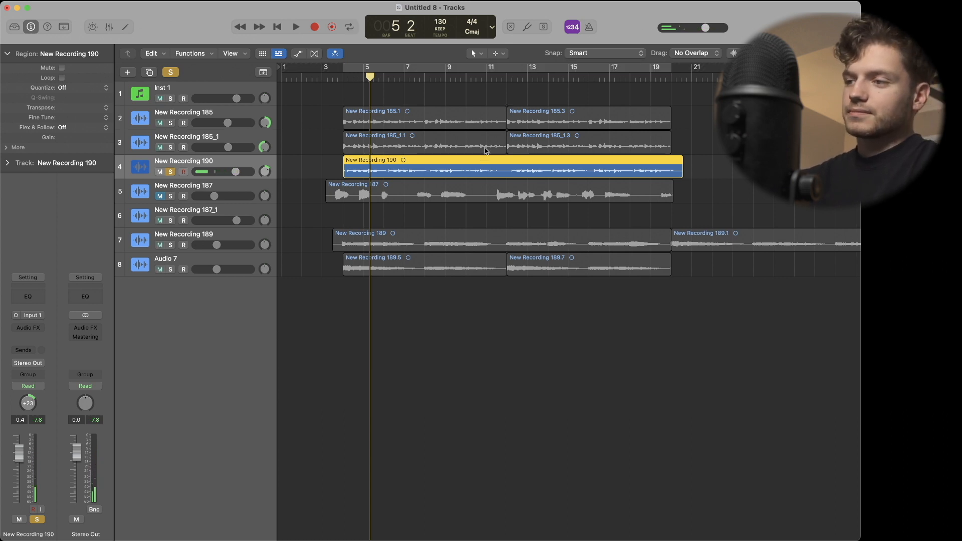
Split the New Recording 190 region at bar 12.
click(507, 78)
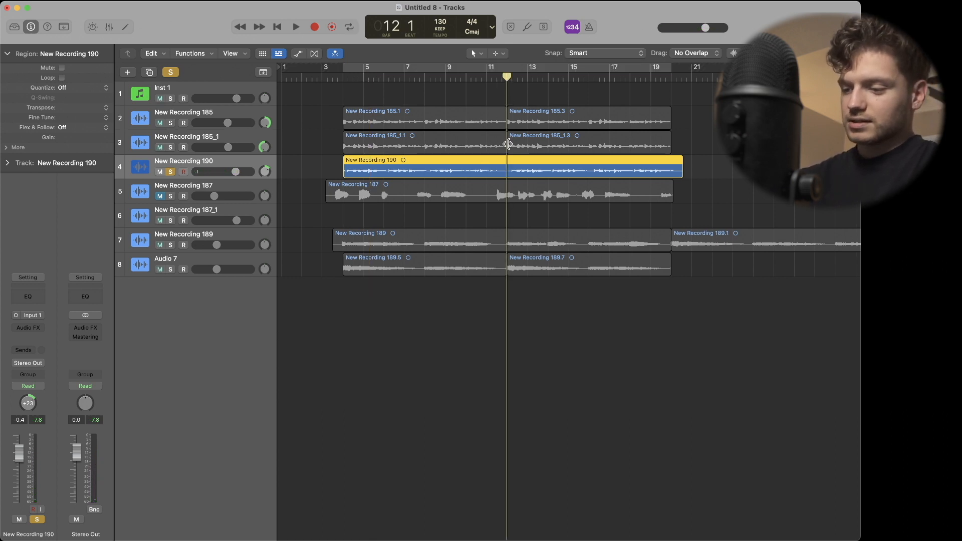
key(super+t)
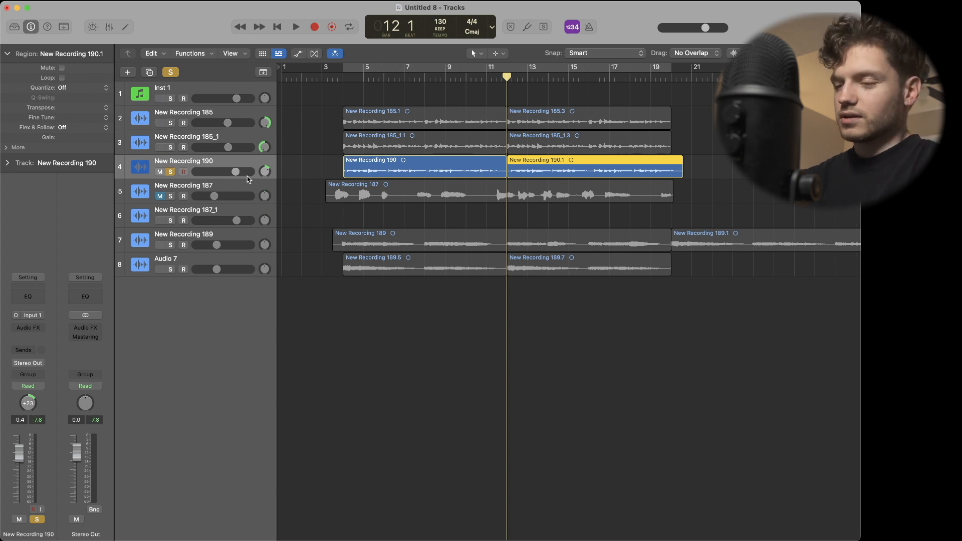
Duplicate the New Recording 190 track with its regions, keeping only the second region's copy and moving it to start at bar 4.
key(super+d)
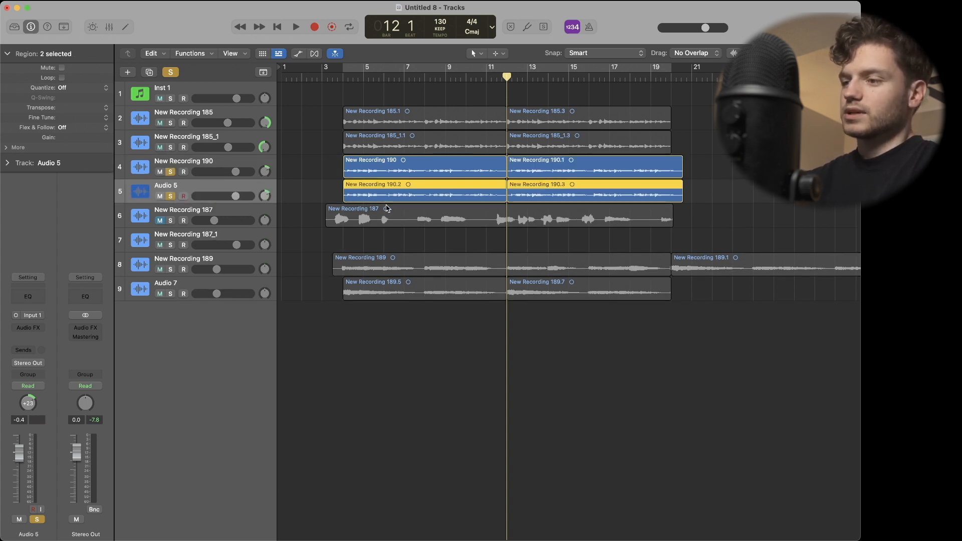
click(405, 187)
key(Delete)
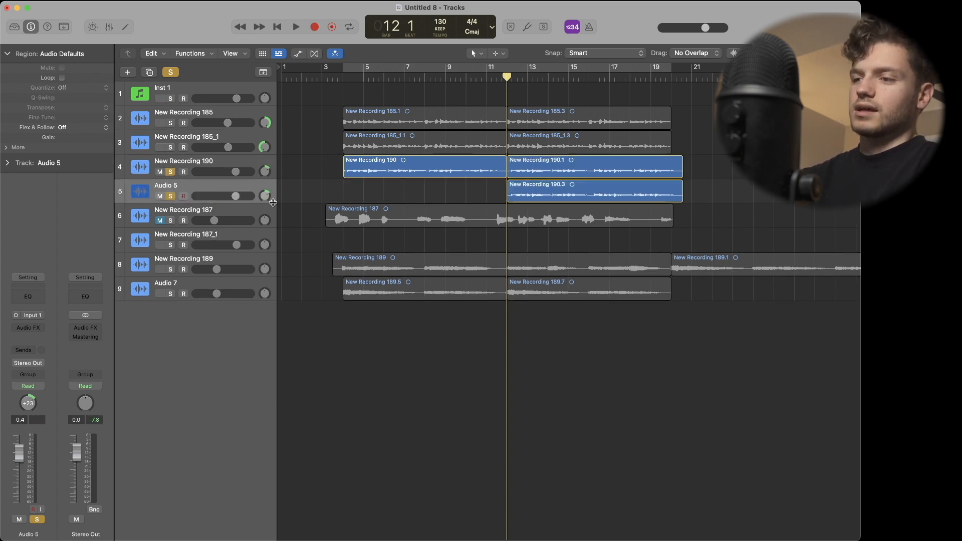
drag(556, 189, 392, 189)
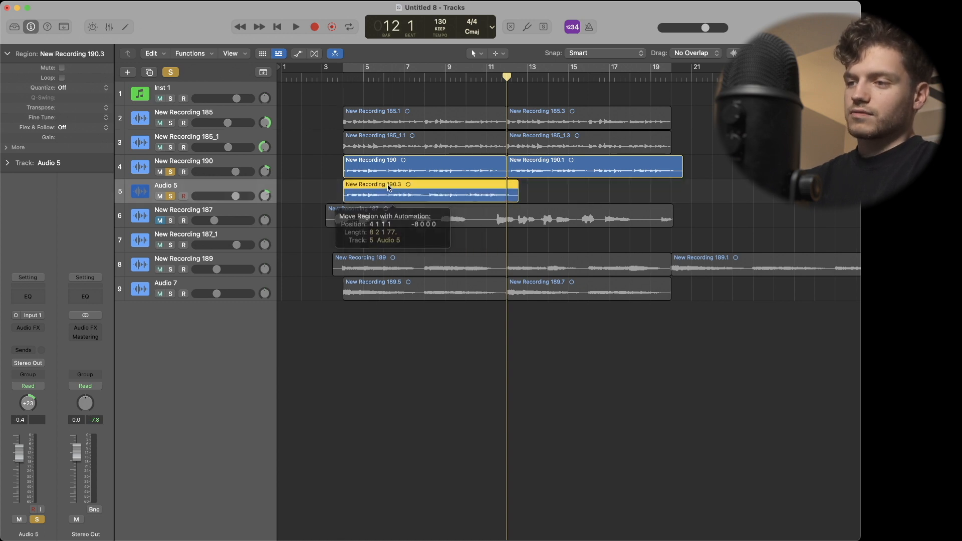
Pan the duplicate Audio 5 track to -64 and New Recording 190 to the opposite side, then play both from bar 4.
click(345, 79)
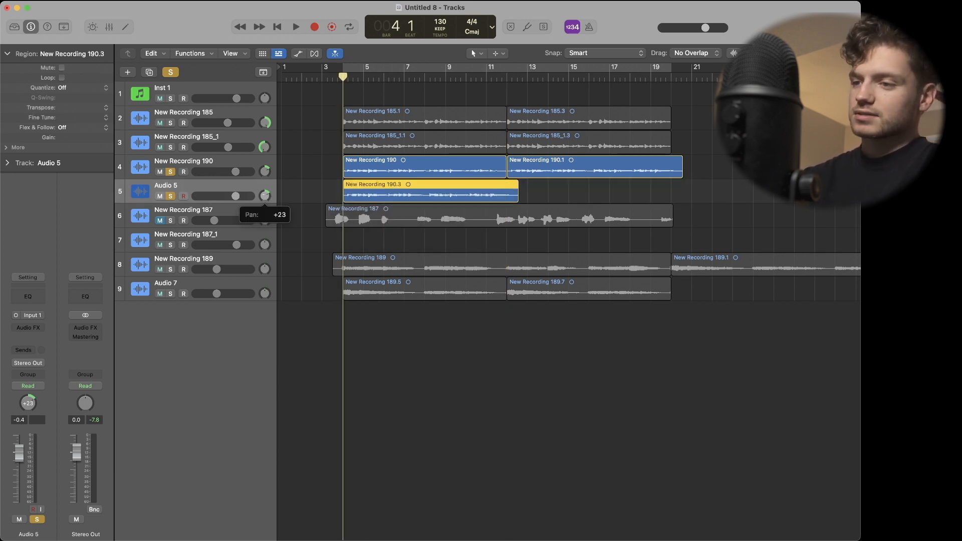
key(space)
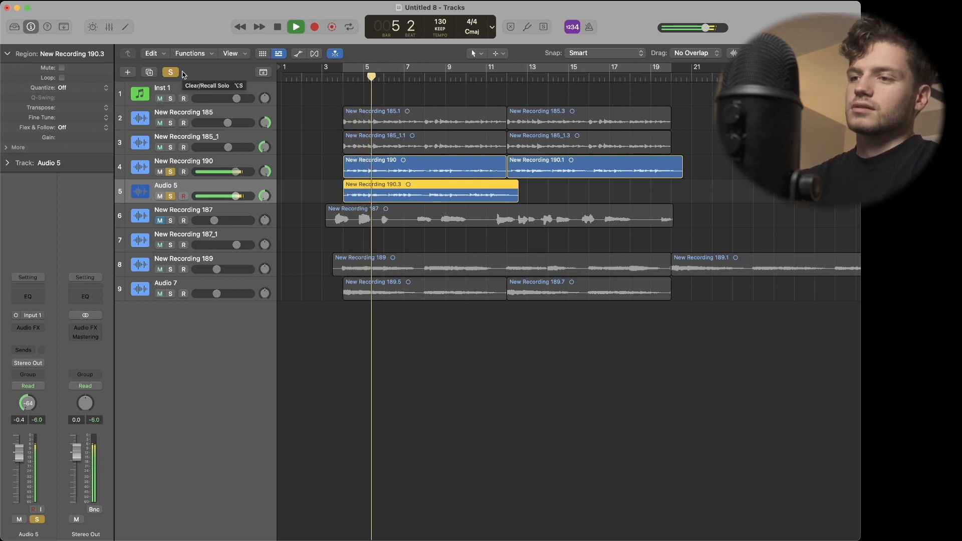
key(space)
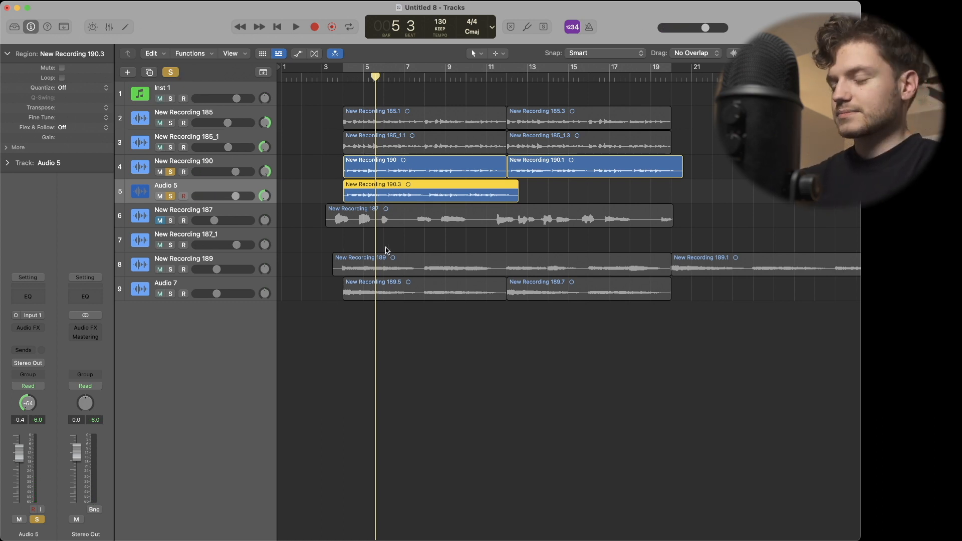
Delete the duplicate Audio 5 track with its region and set New Recording 190's pan to +22.
click(339, 250)
click(352, 194)
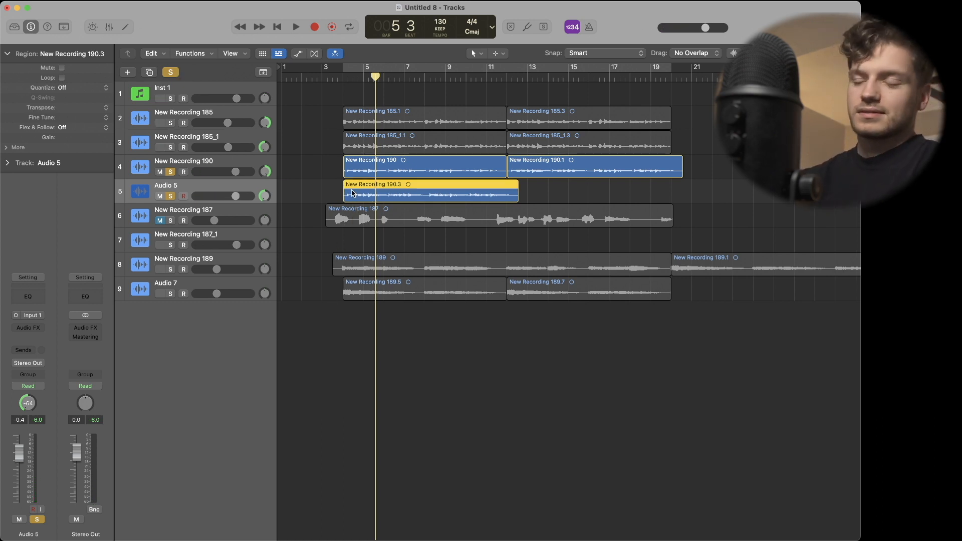
key(Delete)
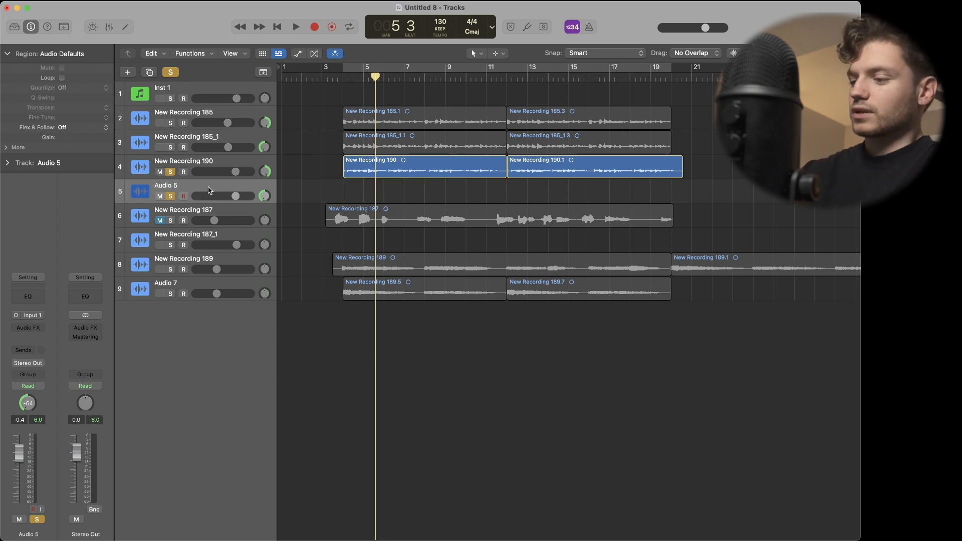
key(Delete)
click(323, 221)
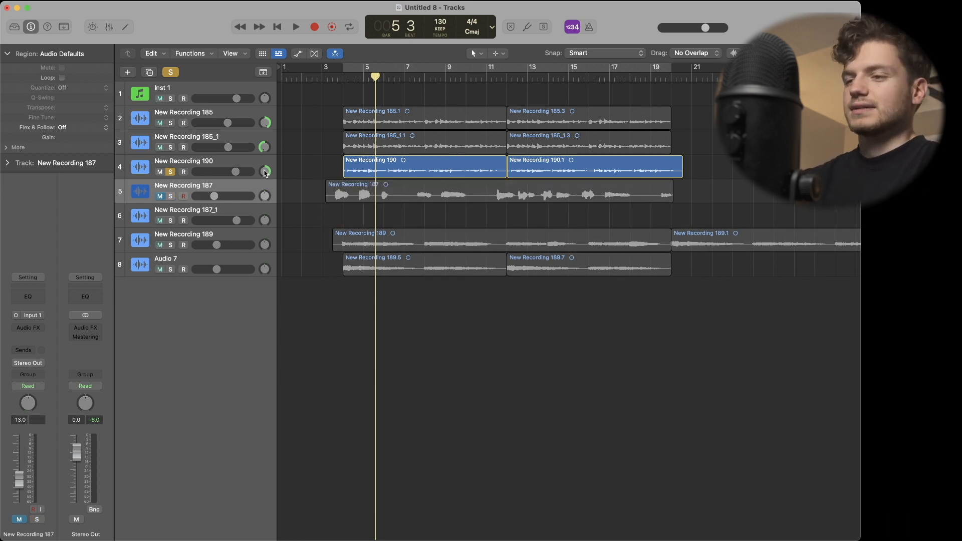
drag(266, 173, 265, 195)
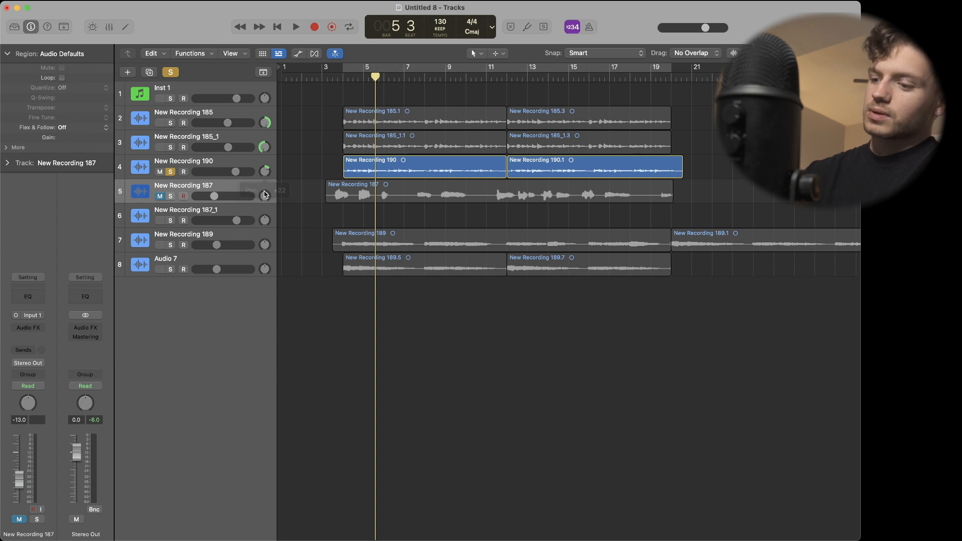
Turn cycle mode on and solo the New Recording 185 and New Recording 185_1 tracks alongside New Recording 190.
key(c)
click(205, 118)
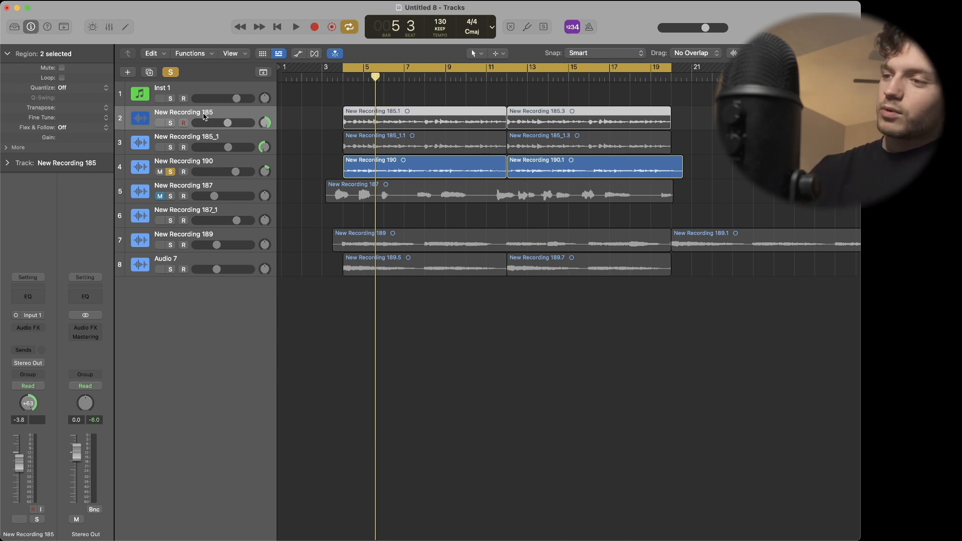
click(171, 123)
click(170, 146)
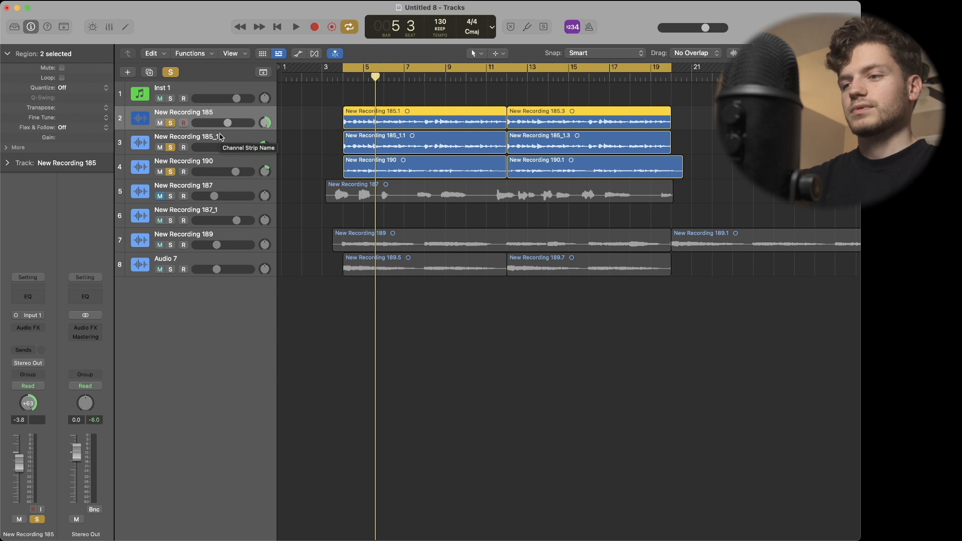
click(205, 171)
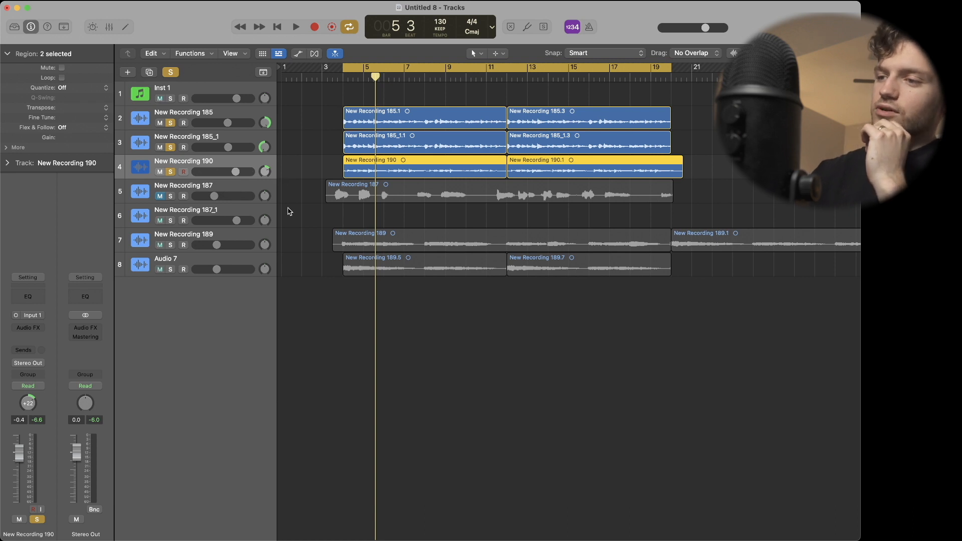
Solo the New Recording 189 and Audio 7 tracks as well, and lower New Recording 190's volume during looped playback.
click(290, 211)
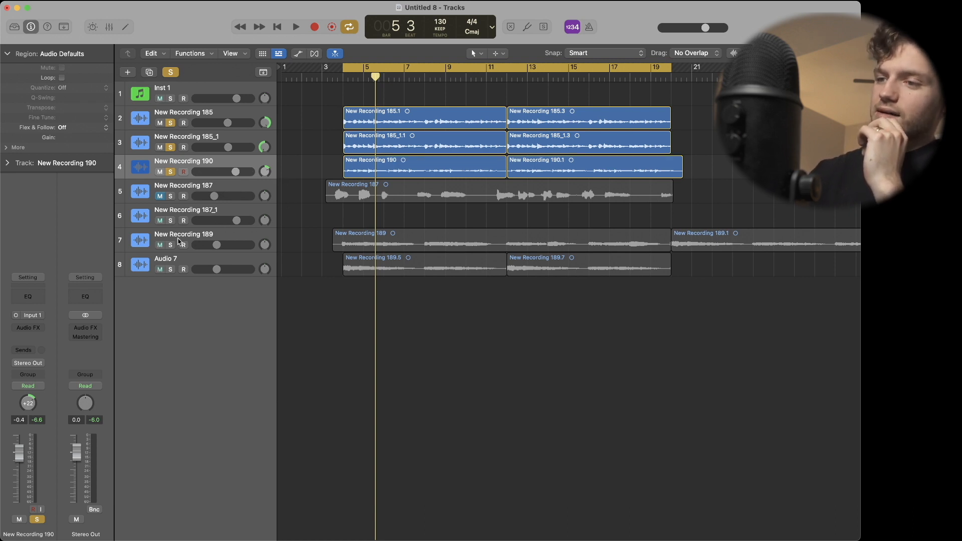
drag(174, 245, 174, 265)
click(200, 263)
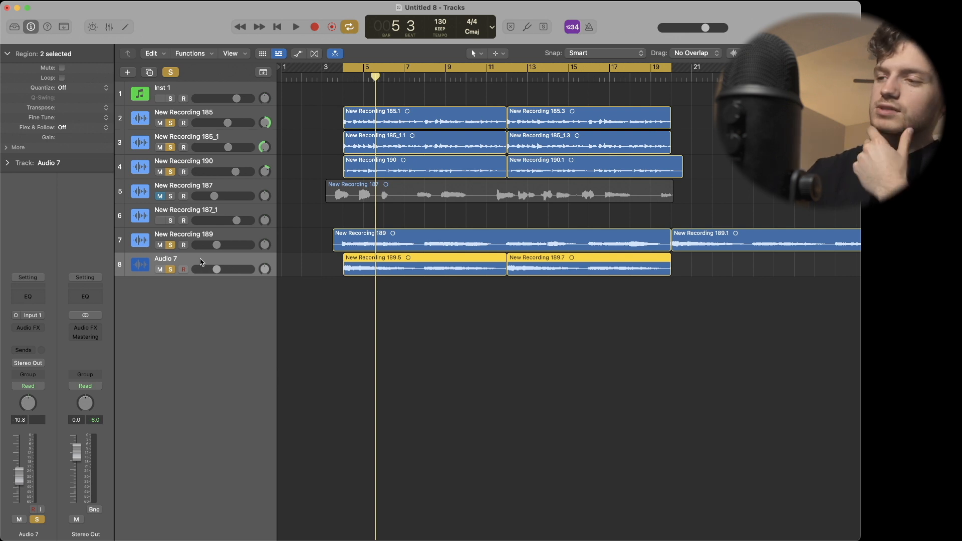
key(space)
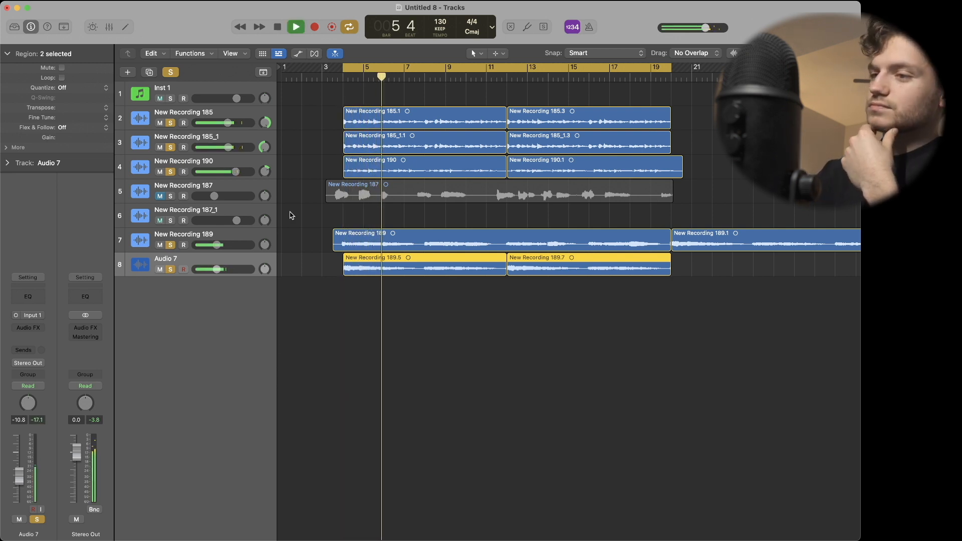
drag(238, 173, 229, 173)
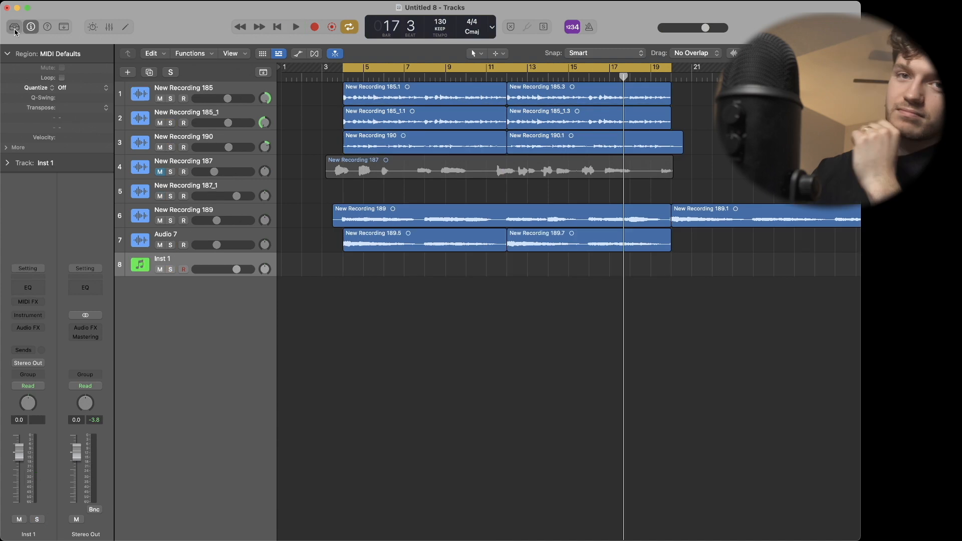
Open the sound Library and load the Dust Bowl kit from the Electronic Drum Kit category on a software instrument track.
key(y)
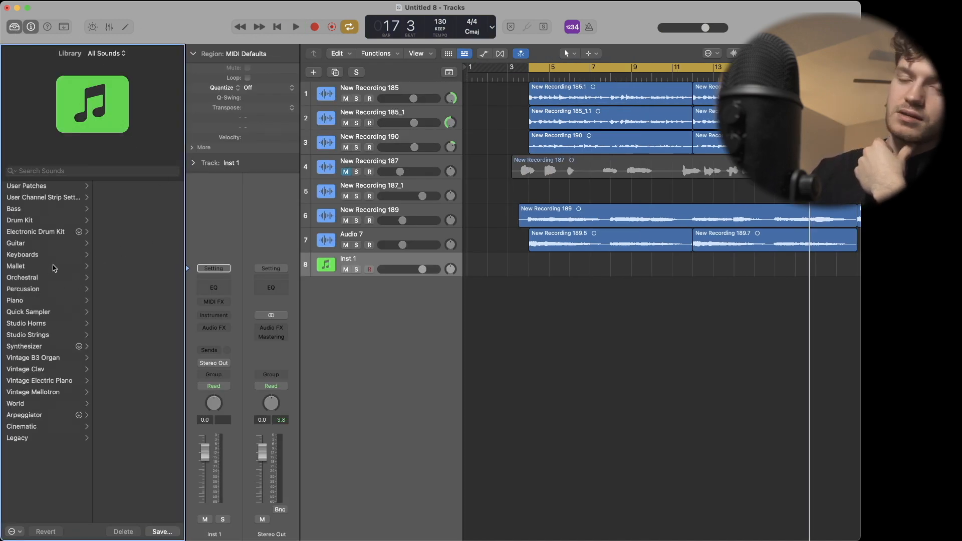
click(60, 233)
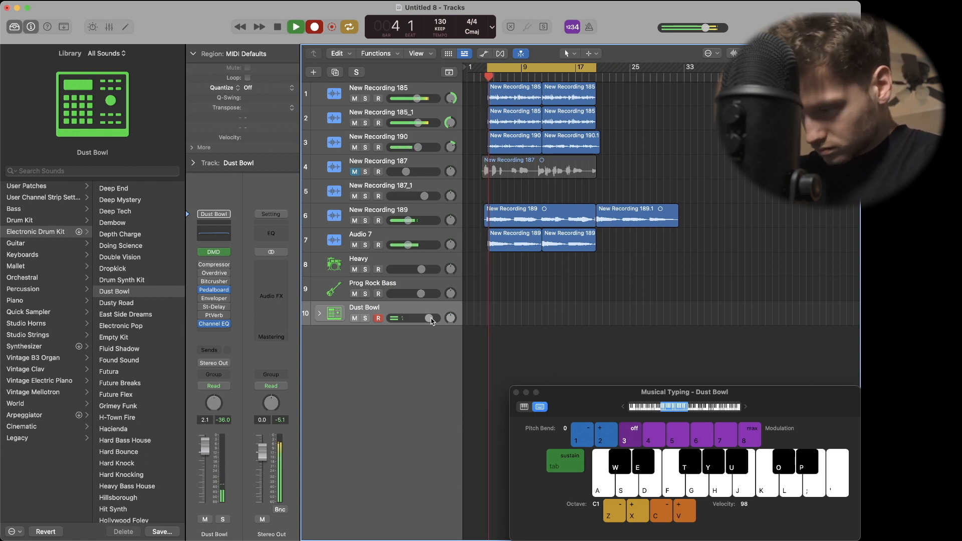
Record a drum pattern on the Dust Bowl track from bar 4 using Musical Typing.
key(d)
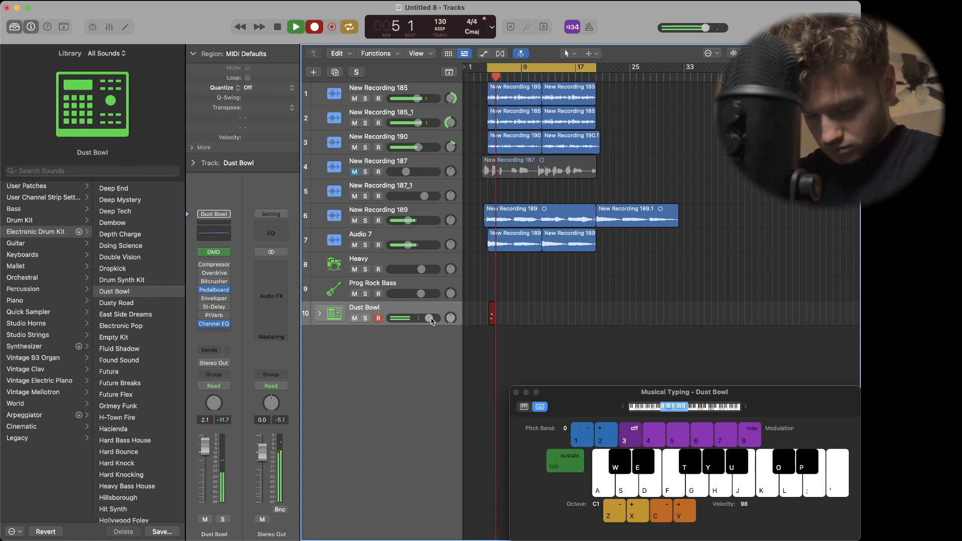
key(d)
key(u)
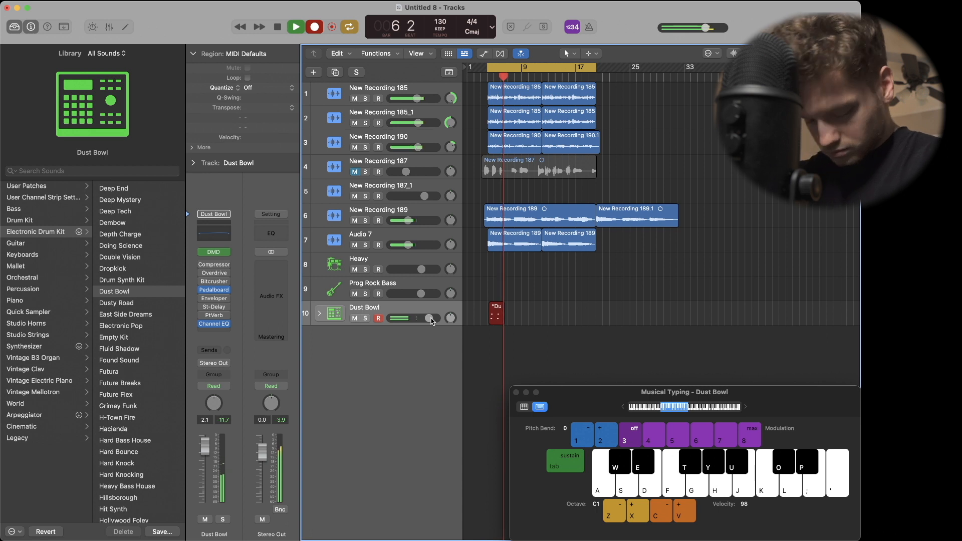
key(d)
key(u)
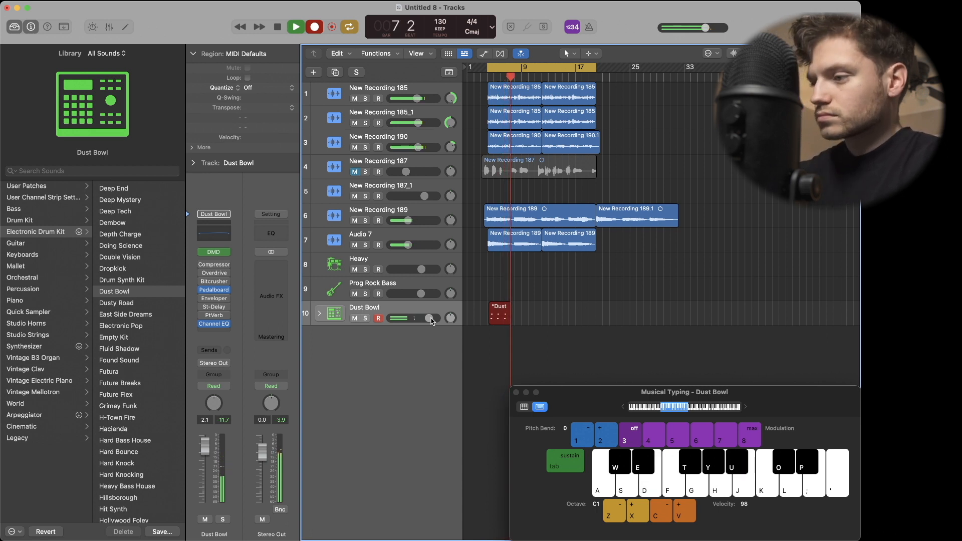
key(f)
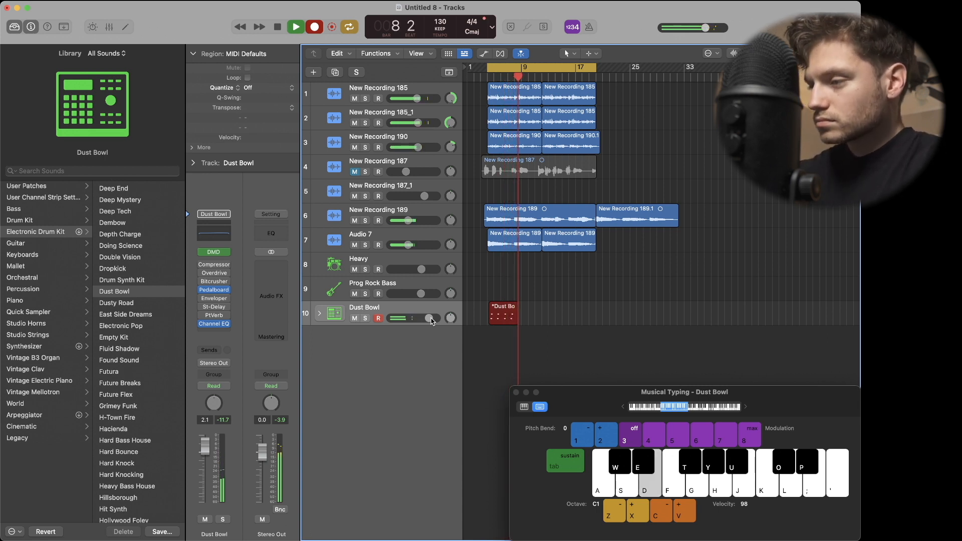
key(u)
key(u)
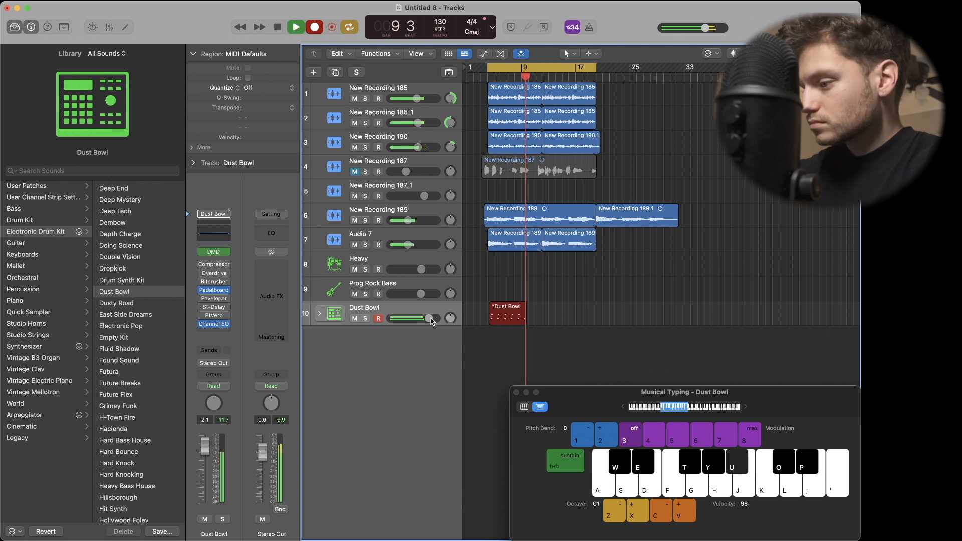
key(d)
key(u)
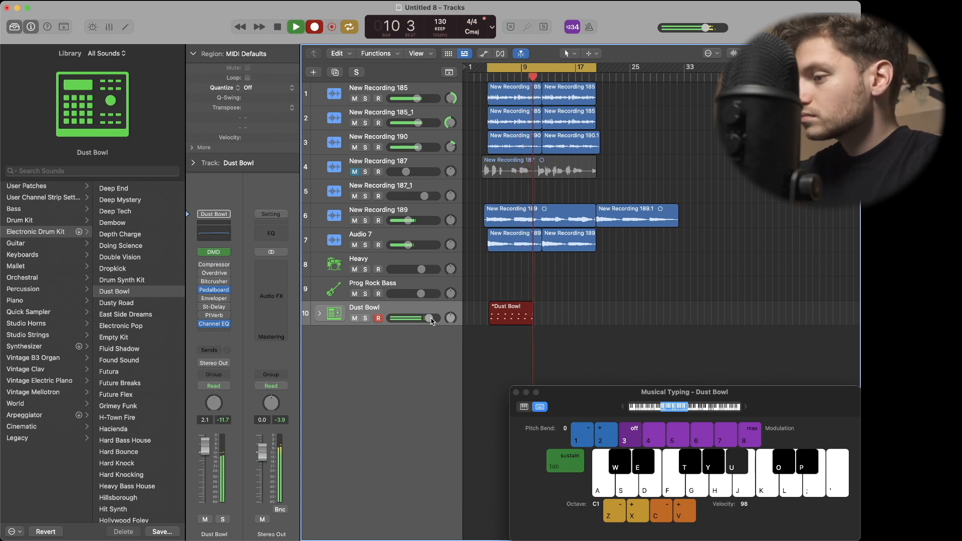
key(d)
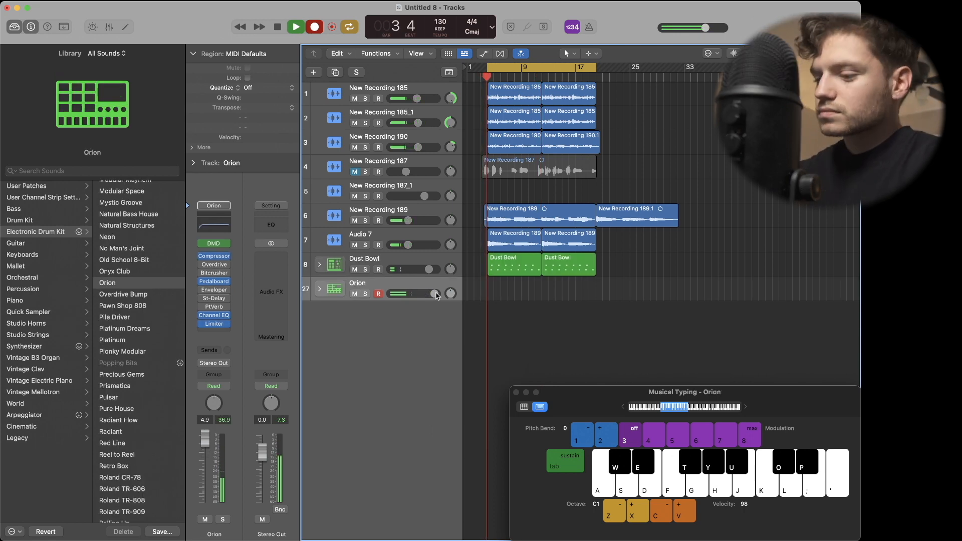
Record a second drum pattern with the Orion kit from bar 4 to bar 12, then stop recording.
key(a)
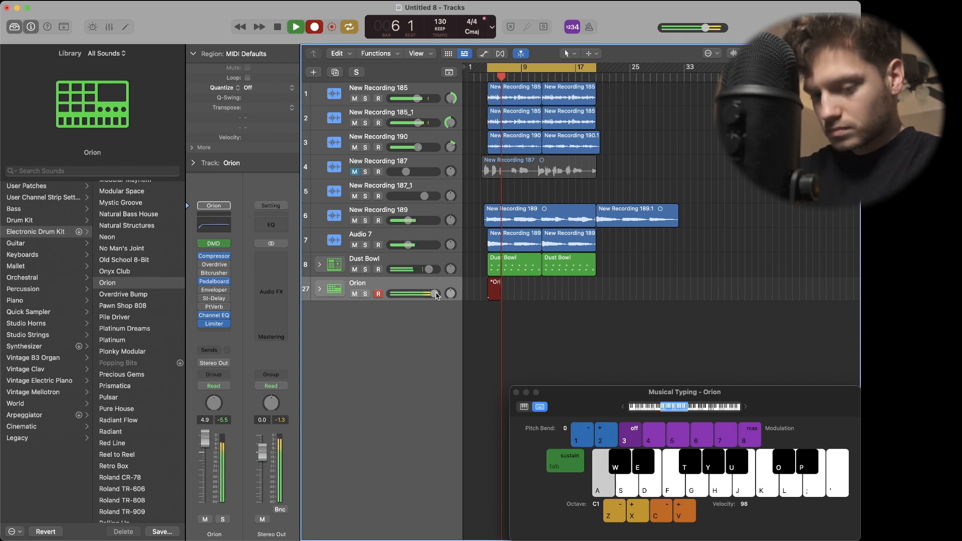
key(a)
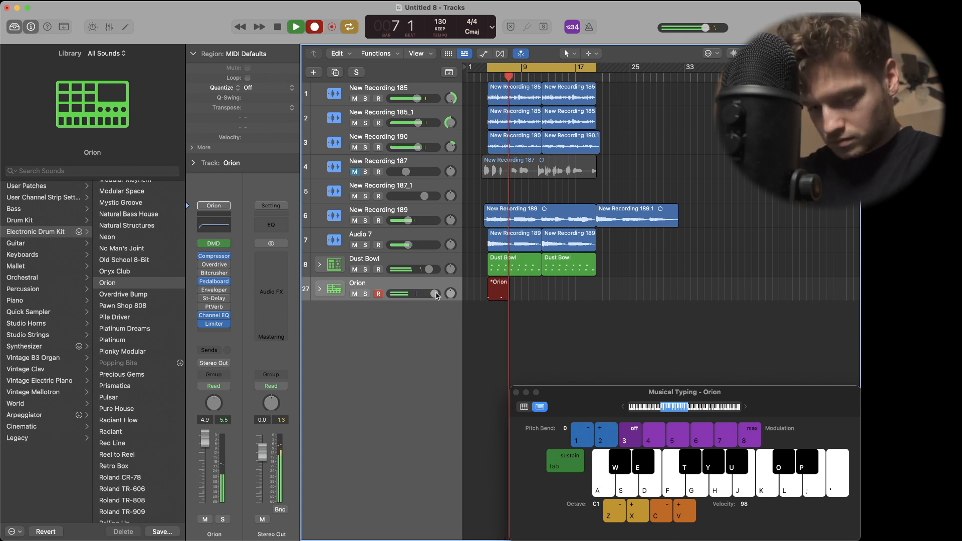
key(t)
key(a)
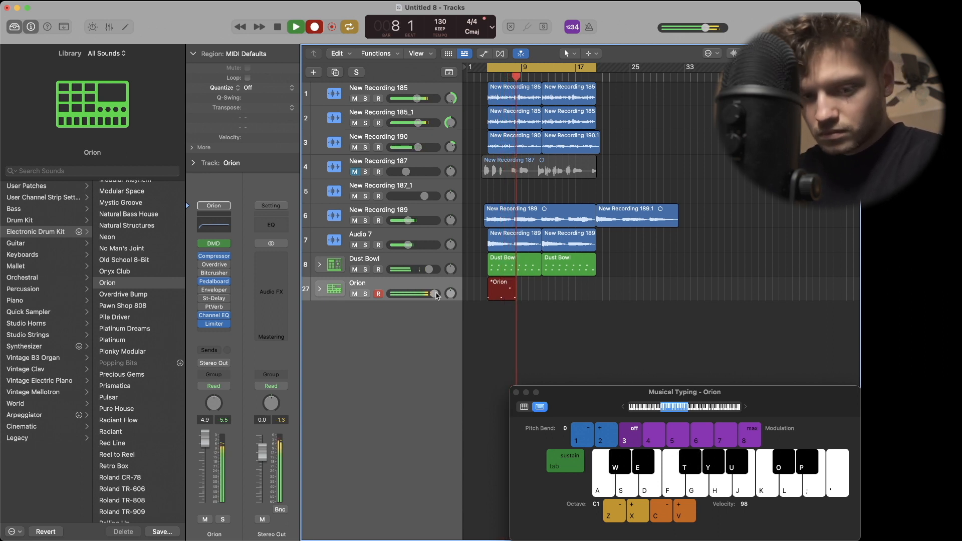
key(y)
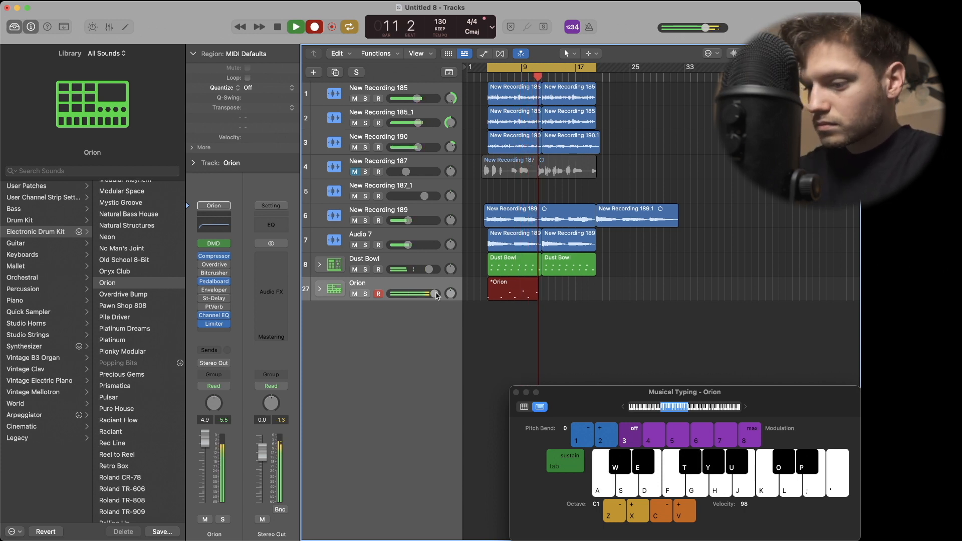
key(space)
Quantize the Orion region to 1/8 Note and play it back with the mix.
click(266, 88)
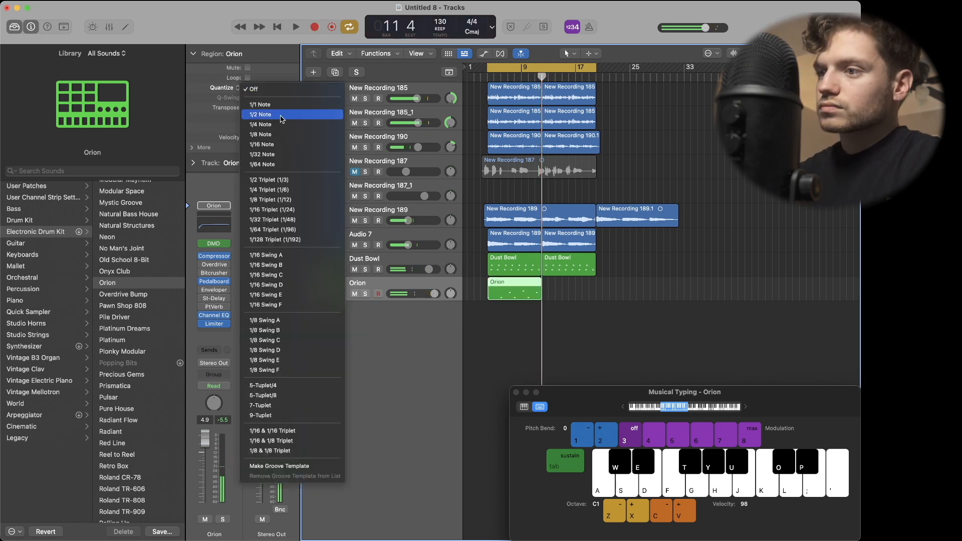
click(275, 134)
key(space)
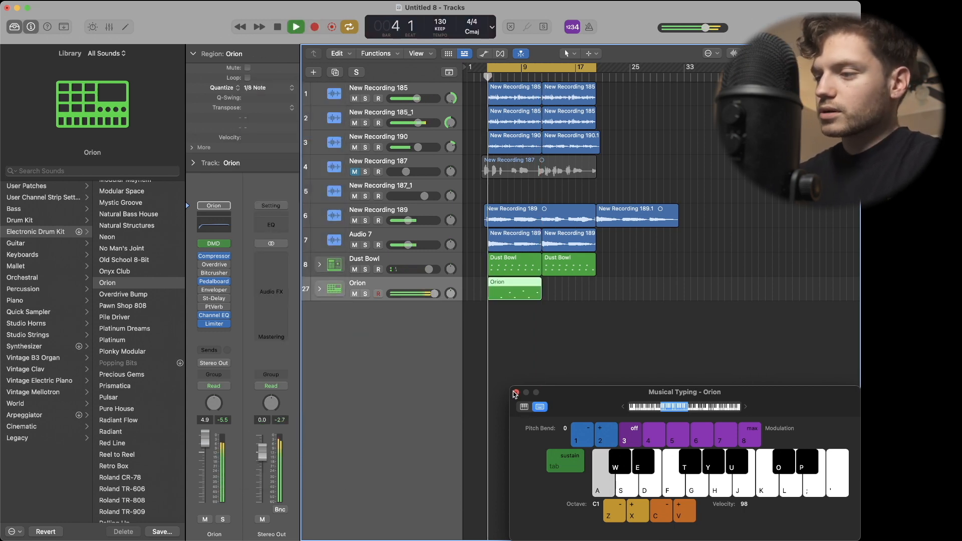
Close Musical Typing and copy the Orion region to start at bar 12.
click(516, 392)
click(513, 367)
drag(506, 293, 560, 294)
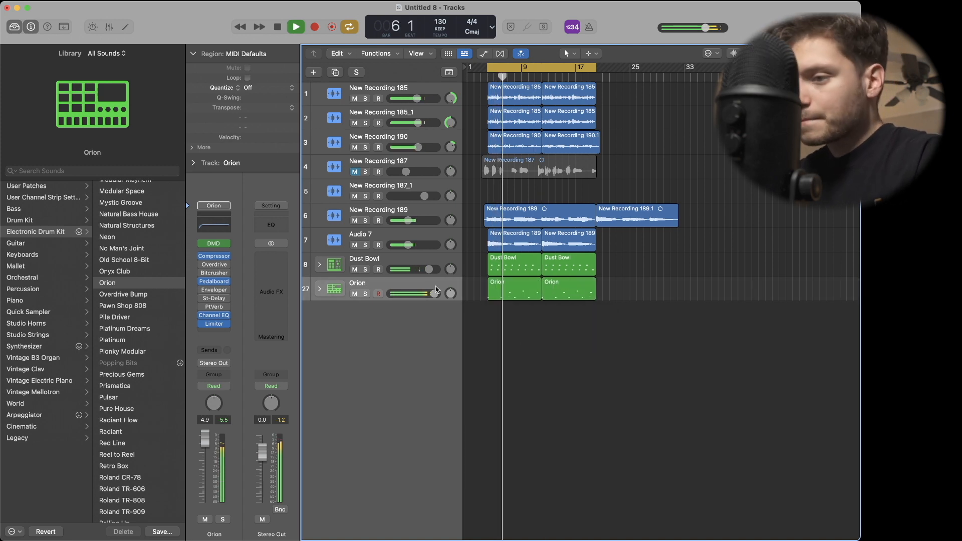
Duplicate the Orion track together with its drum regions.
key(super+d)
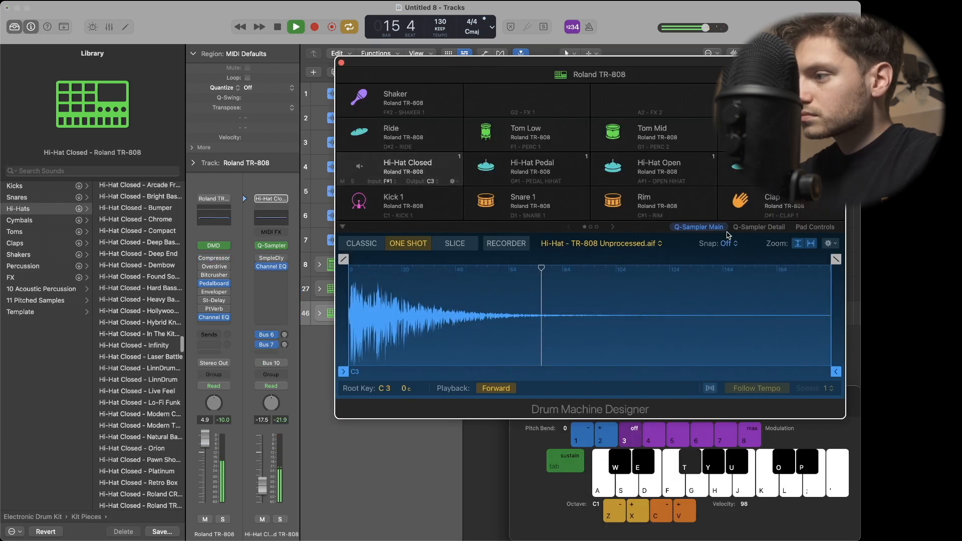
Set the TR-808 closed hi-hat's amp envelope hold to 120 ms, adjust its coarse pitch, and close Drum Machine Designer.
click(759, 227)
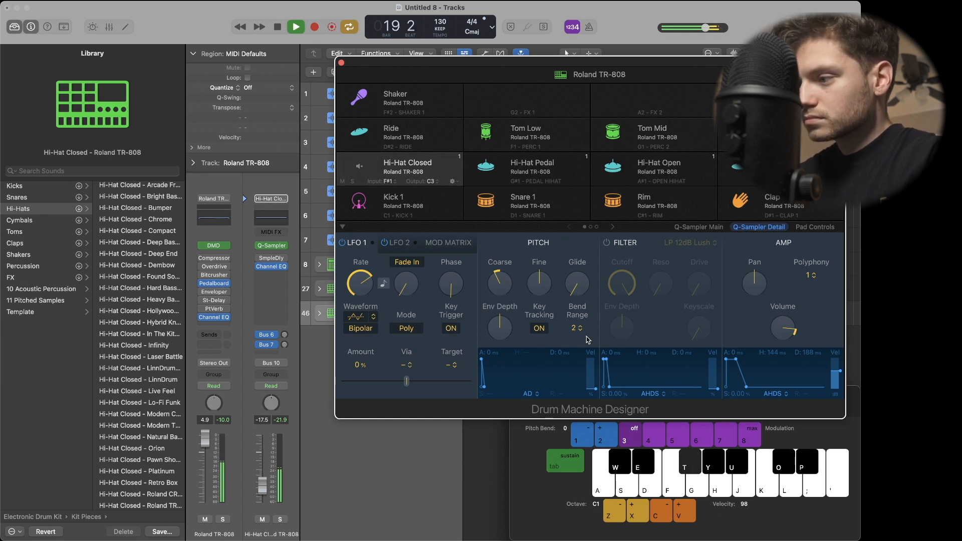
drag(751, 385, 735, 362)
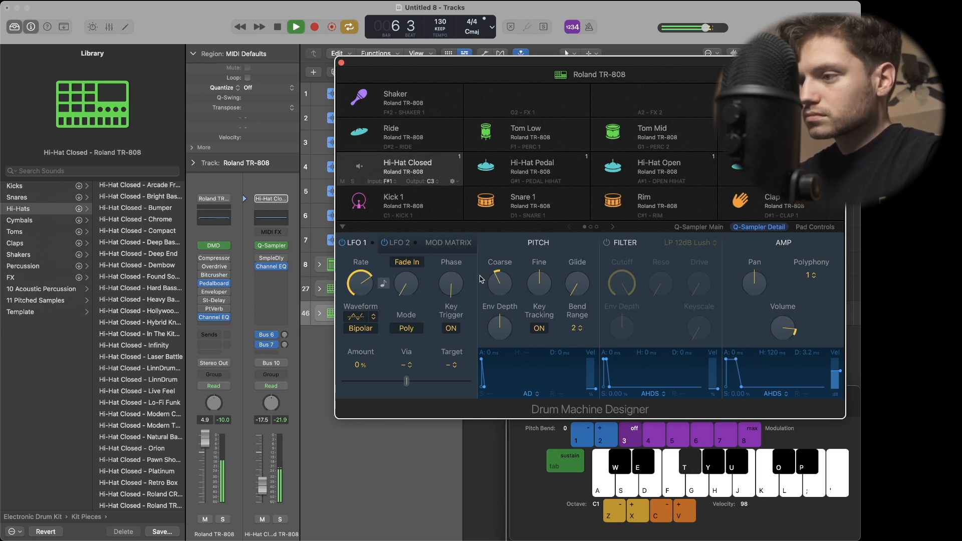
drag(498, 282, 498, 278)
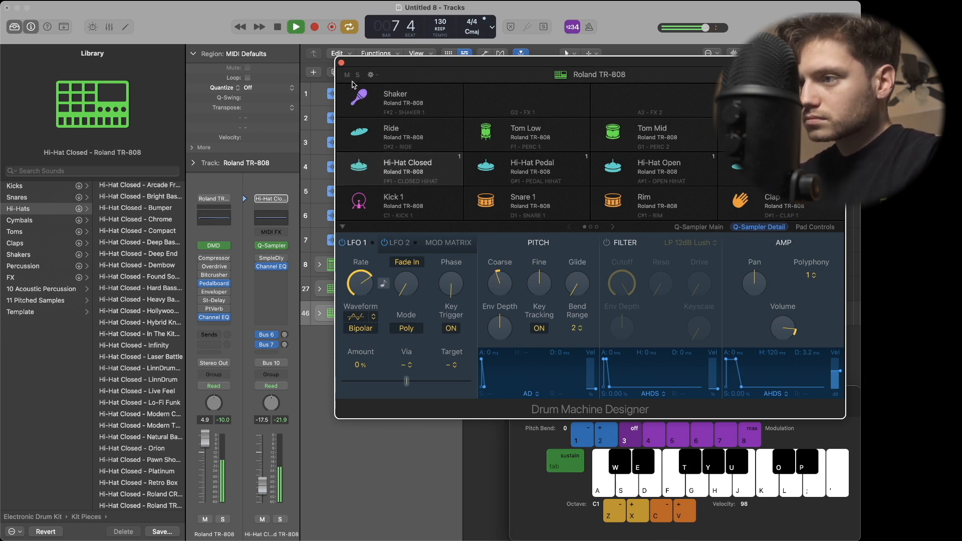
click(342, 64)
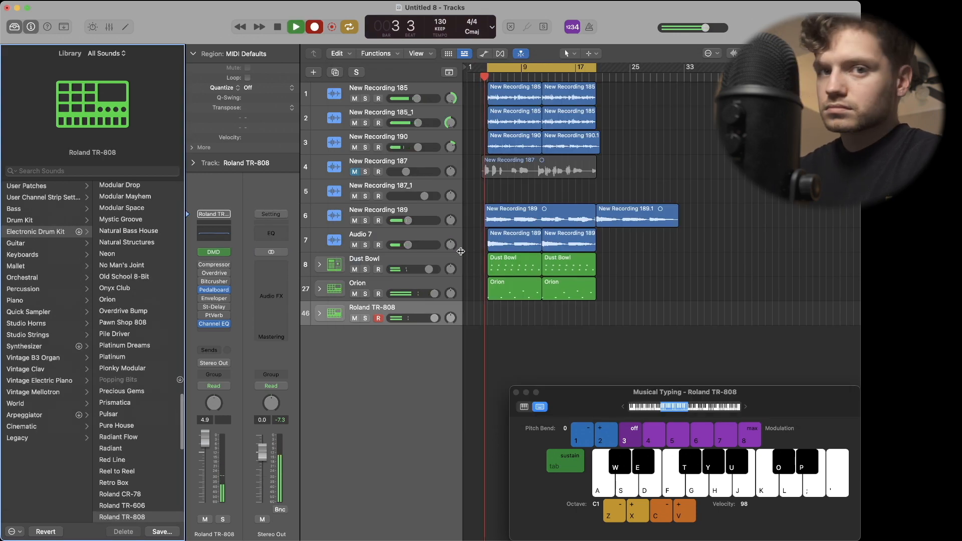
Record a steady hi-hat pattern on the Roland TR-808 track from bar 4 to bar 8, then stop recording.
key(t)
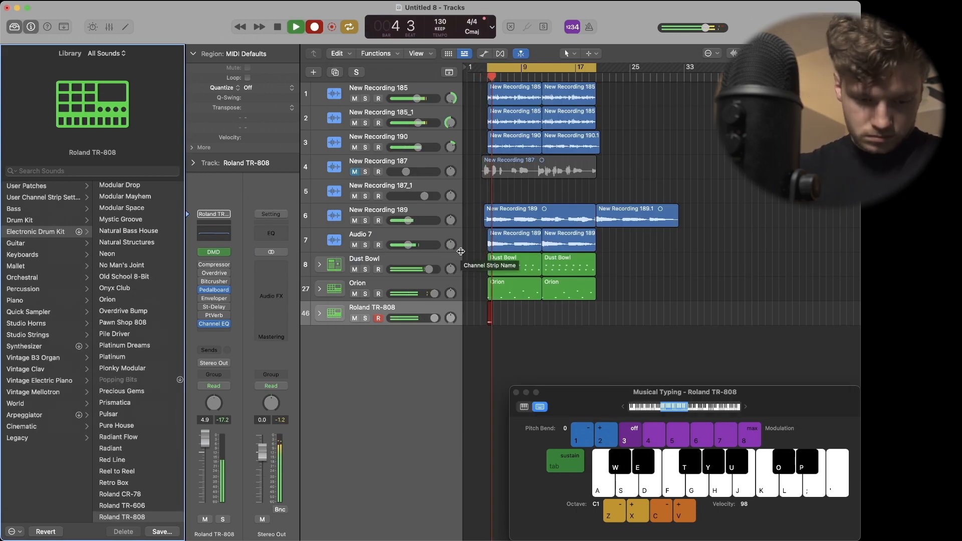
key(t)
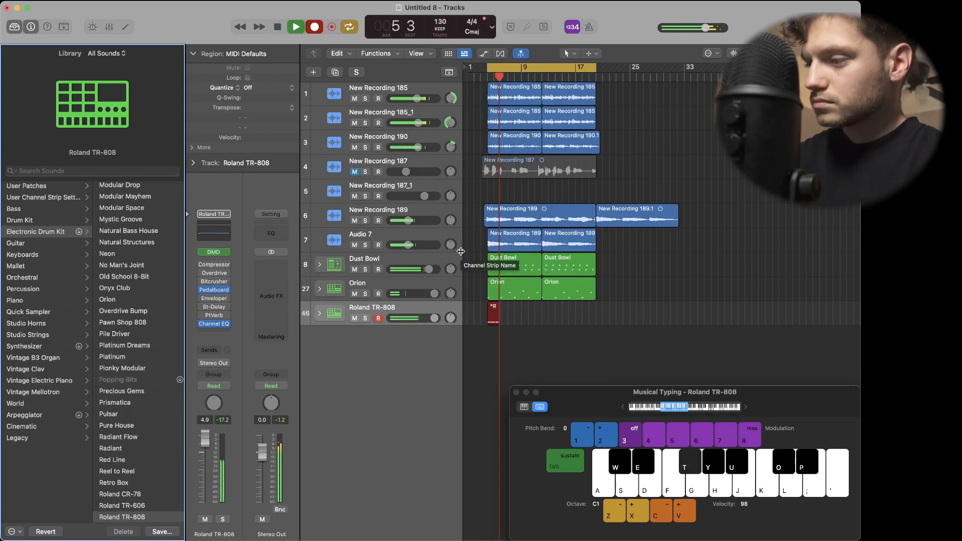
key(t)
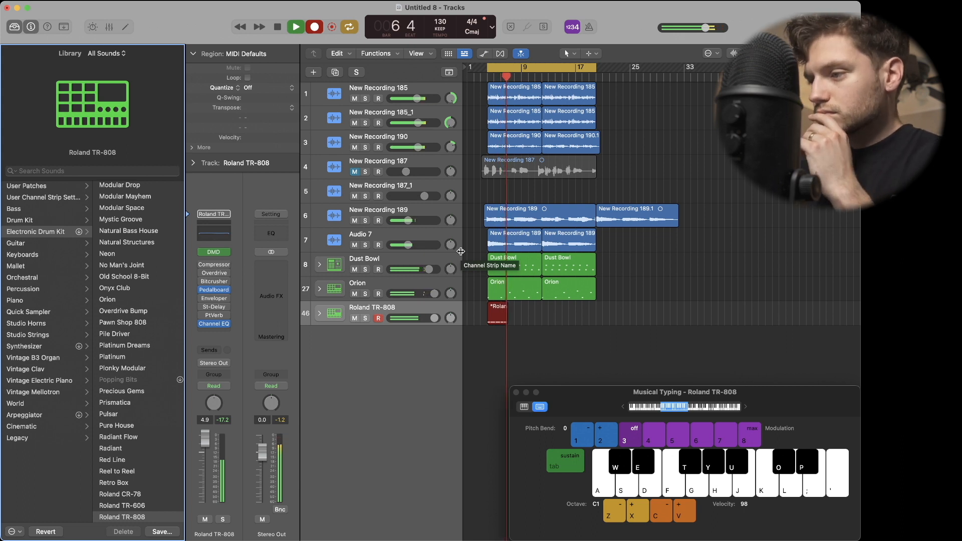
key(t)
key(t)
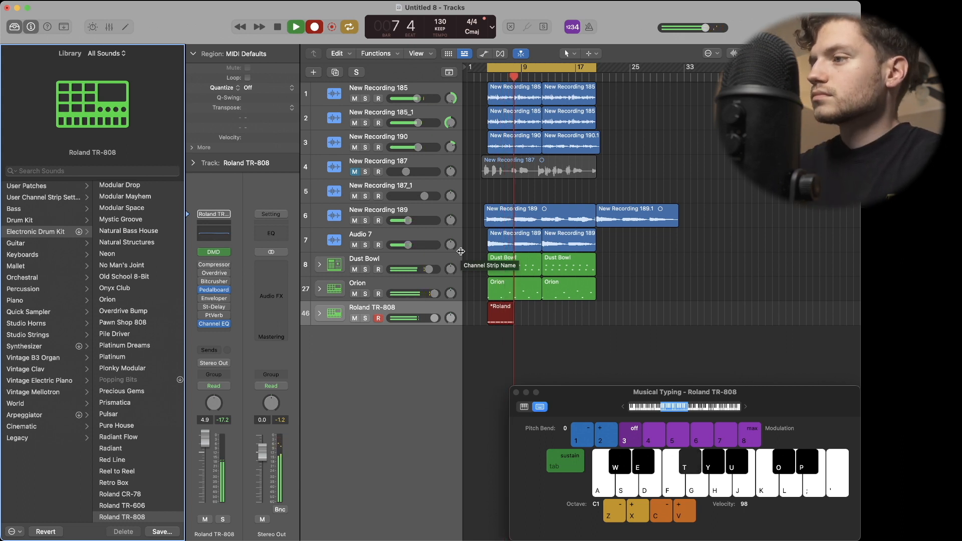
key(space)
Quantize the Roland TR-808 region to 1/8 Note, play it back with the mix, and close Musical Typing.
click(287, 92)
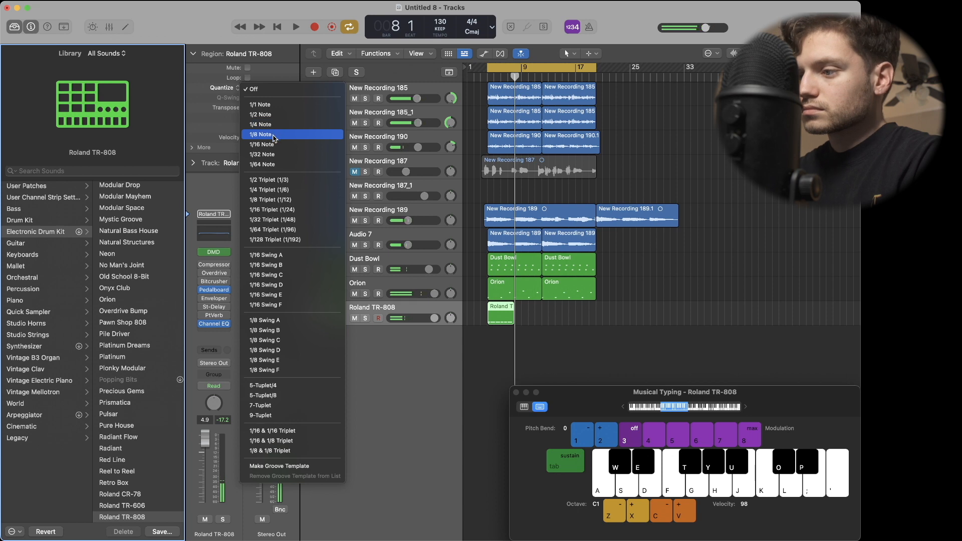
click(276, 138)
key(space)
click(516, 394)
Lower the Roland TR-808 track volume to 2.3 dB and copy its region to repeat through bar 20.
drag(434, 318, 429, 318)
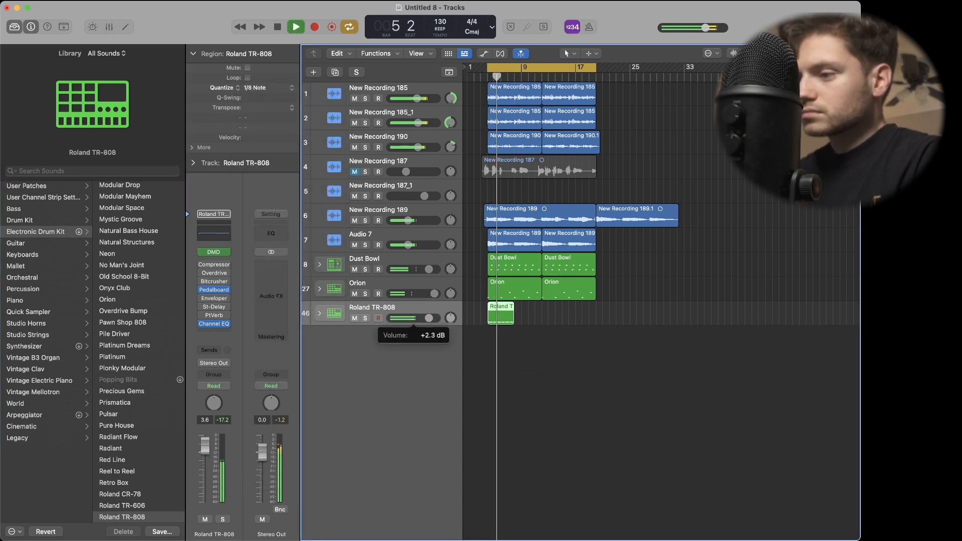
drag(502, 316, 555, 319)
shift+click(501, 315)
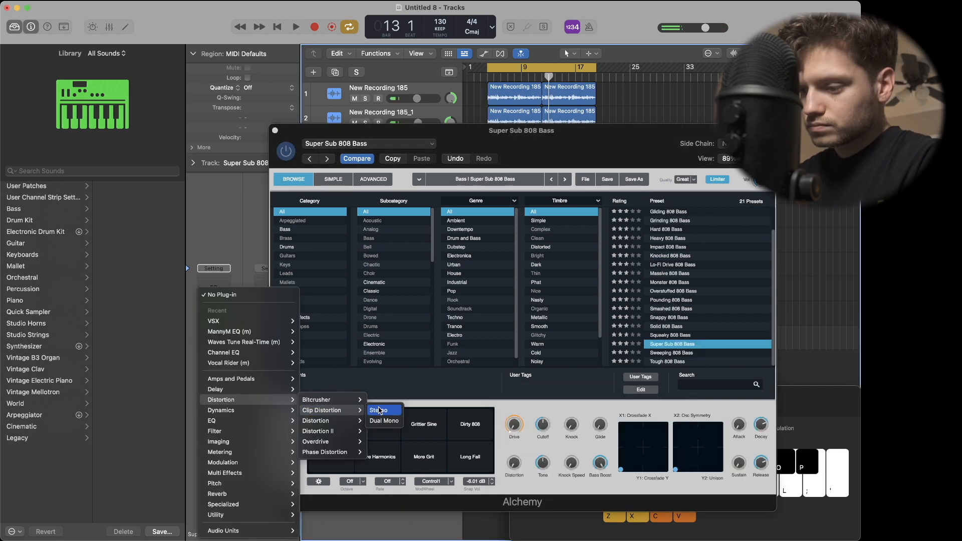
Add stereo Clip Distortion to the Super Sub 808 Bass with Mix 100 %, Drive 44 dB and Output Gain +10 dB, auditioning it in the mix.
click(381, 409)
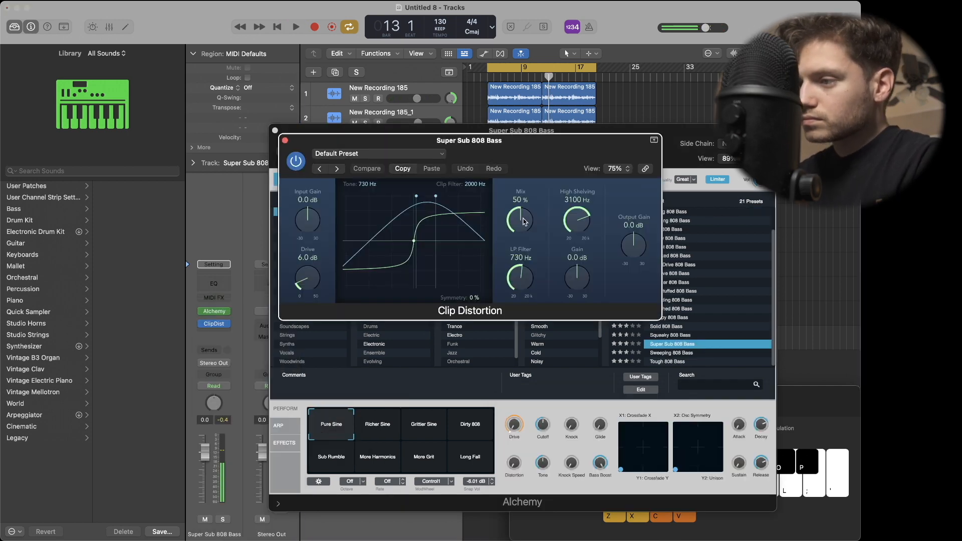
drag(523, 222, 503, 174)
drag(324, 266, 312, 219)
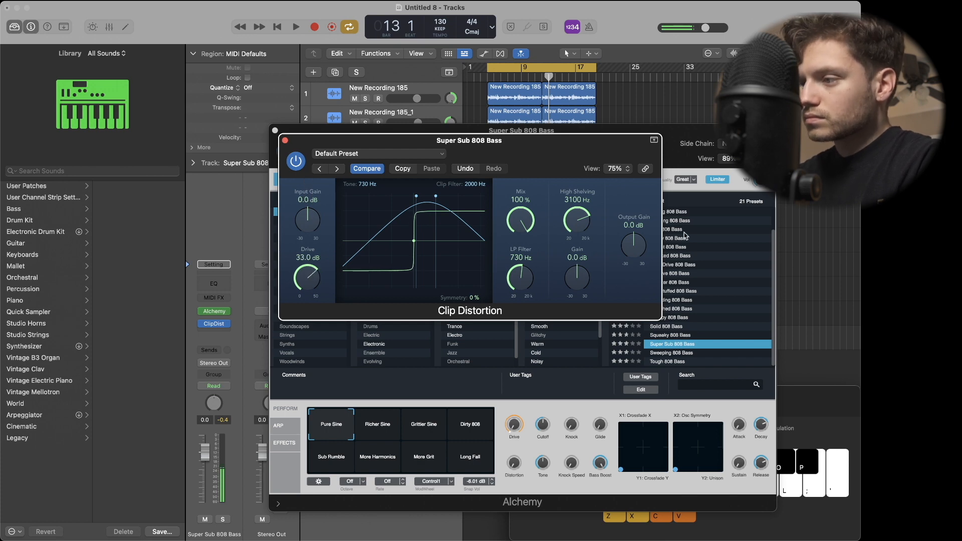
key(space)
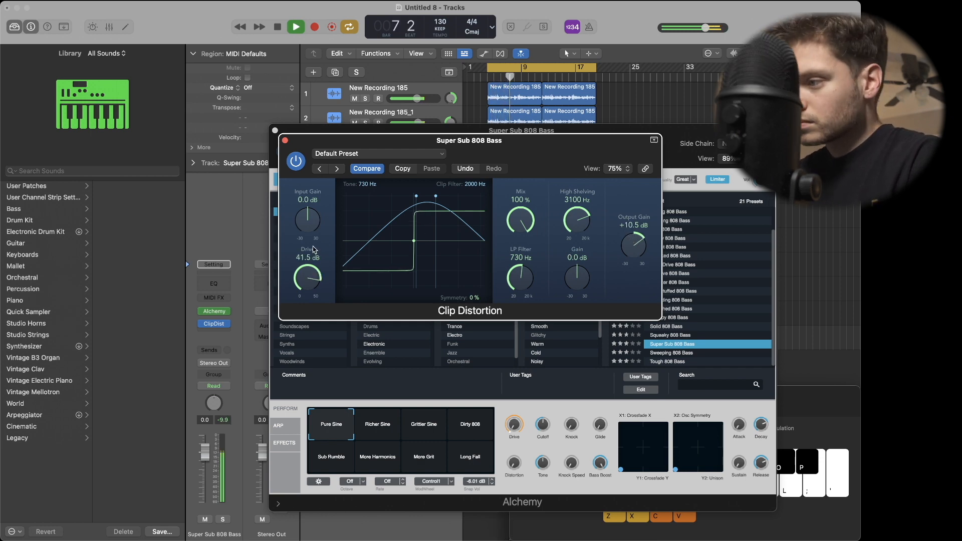
key(space)
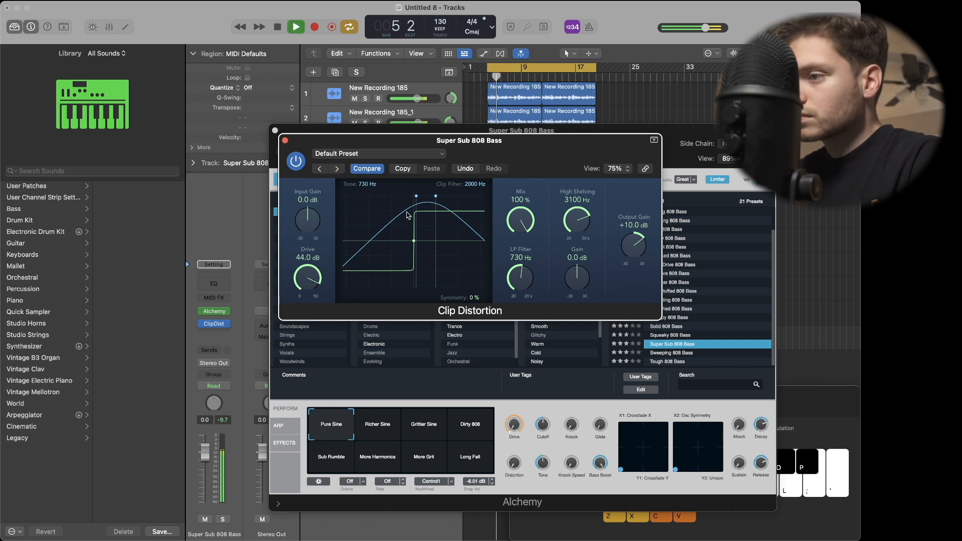
click(284, 140)
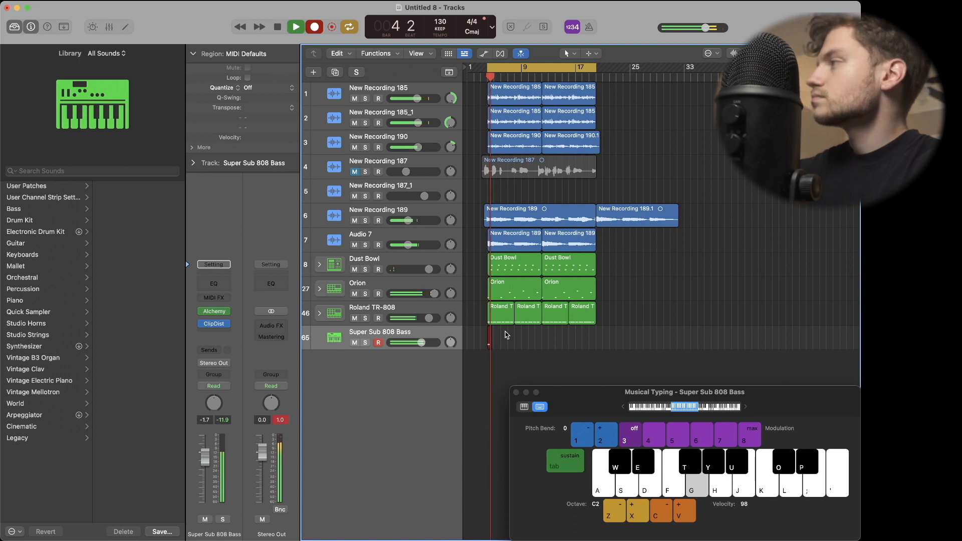
Record a bass line on the Super Sub 808 Bass track from bar 4 to bar 12, then stop recording.
key(h)
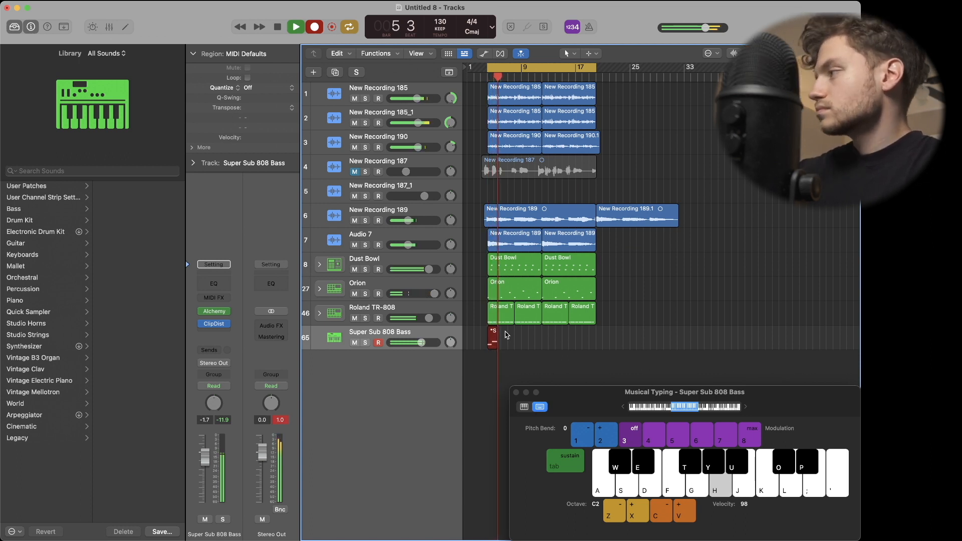
key(d)
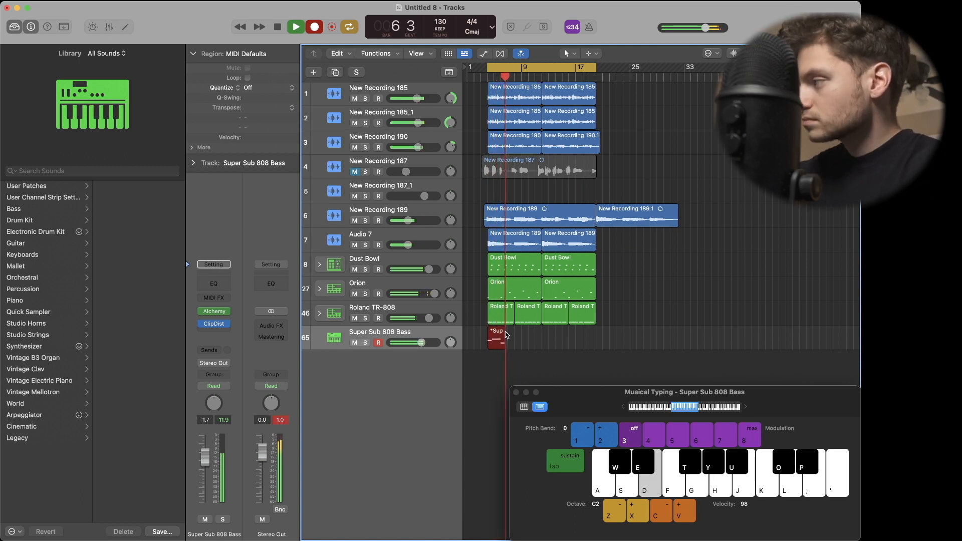
key(a)
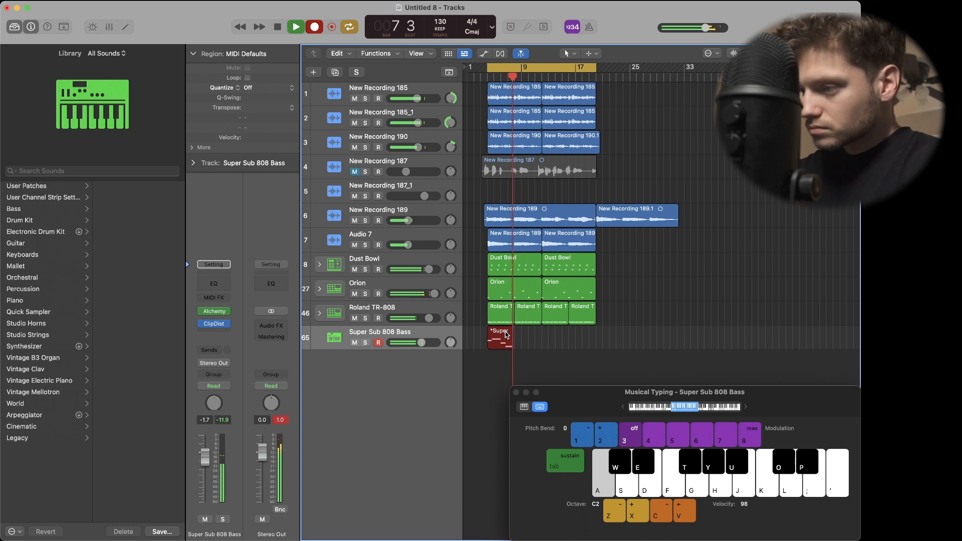
key(g)
key(h)
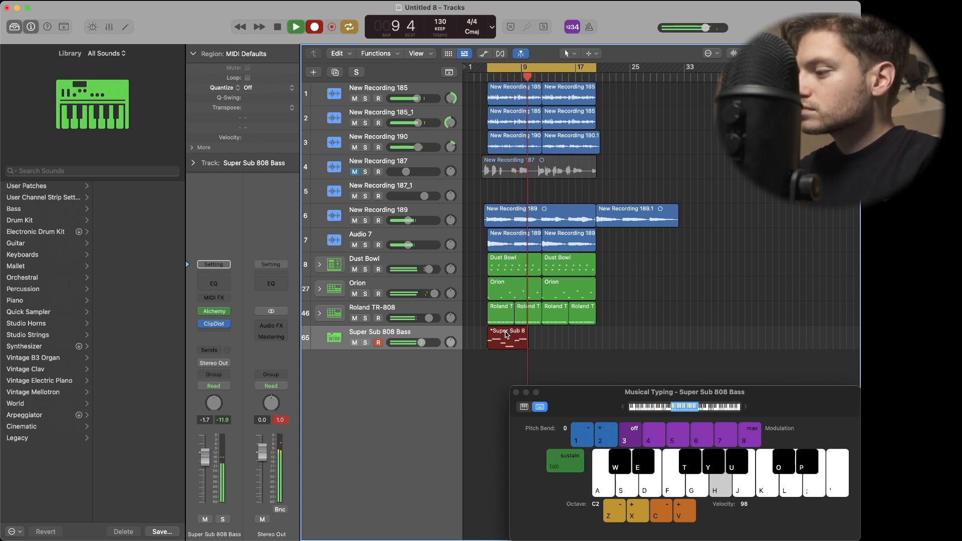
key(semicolon)
key(d)
key(a)
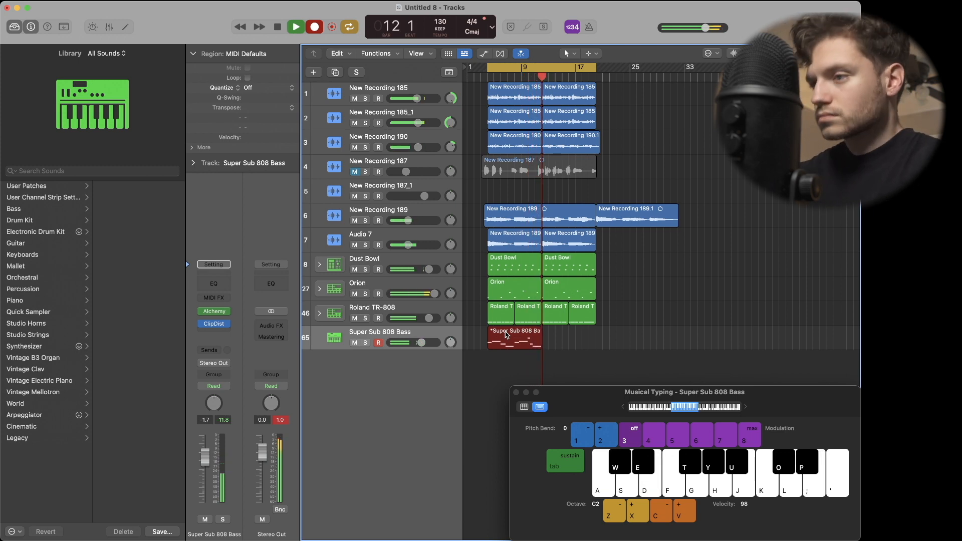
key(space)
Quantize the Super Sub 808 Bass region to 1/8 Note, select the Orion track and play back the mix.
click(260, 88)
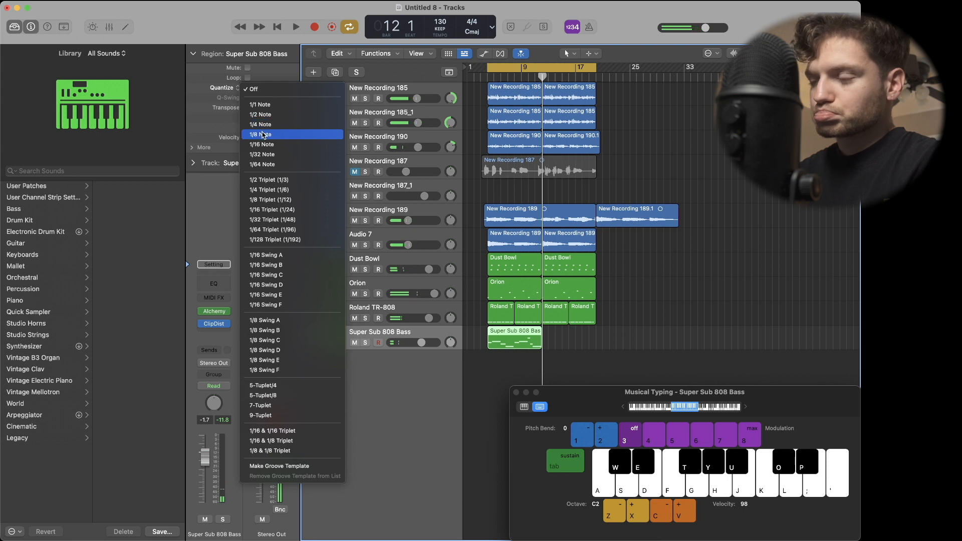
click(263, 134)
click(379, 290)
key(space)
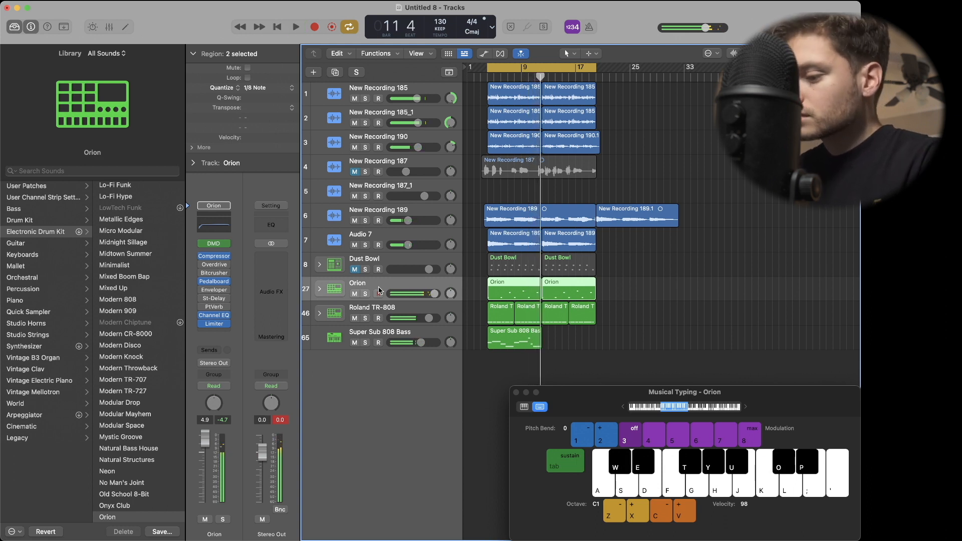
Overdub more drum hits on the Orion track from bar 4 to bar 12 and quantize the region to 1/8 Note.
key(r)
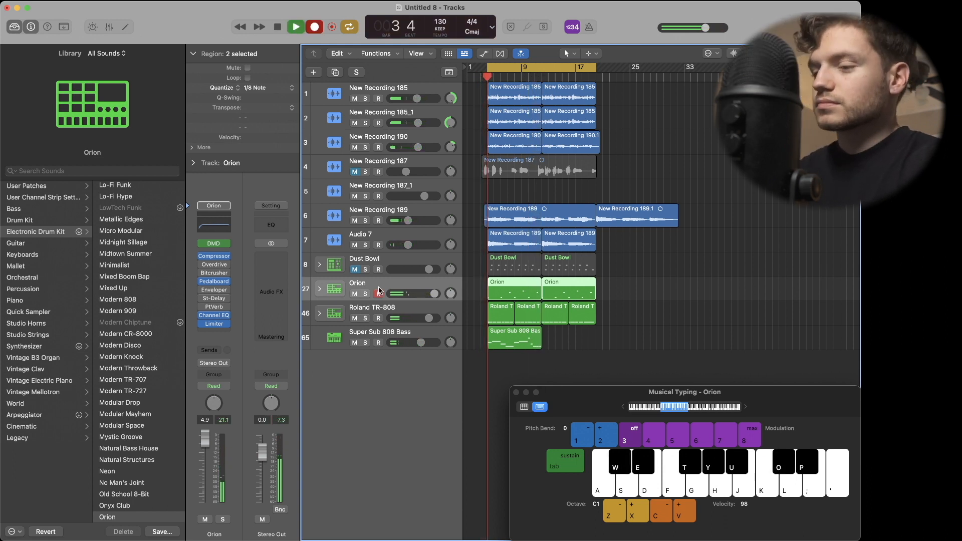
key(w)
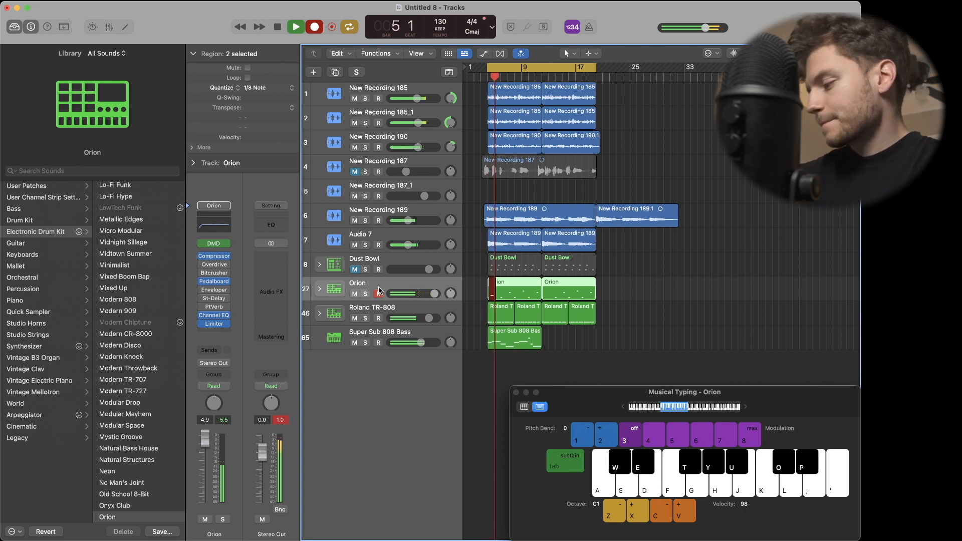
key(e)
key(a)
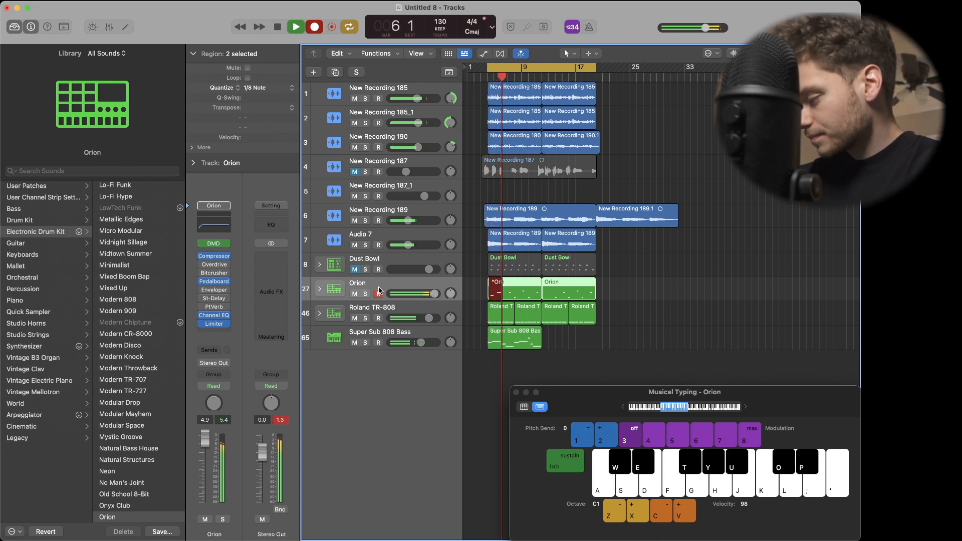
key(w)
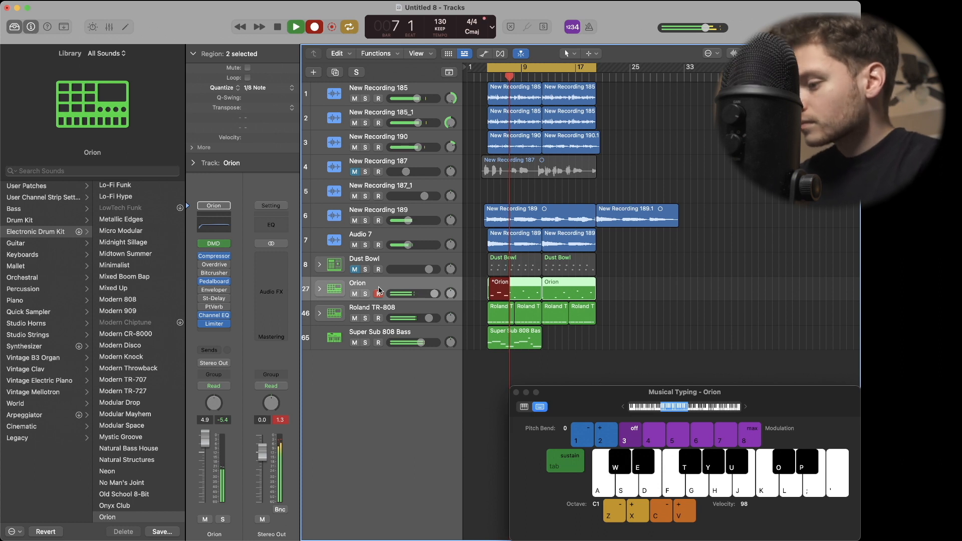
key(a)
key(o)
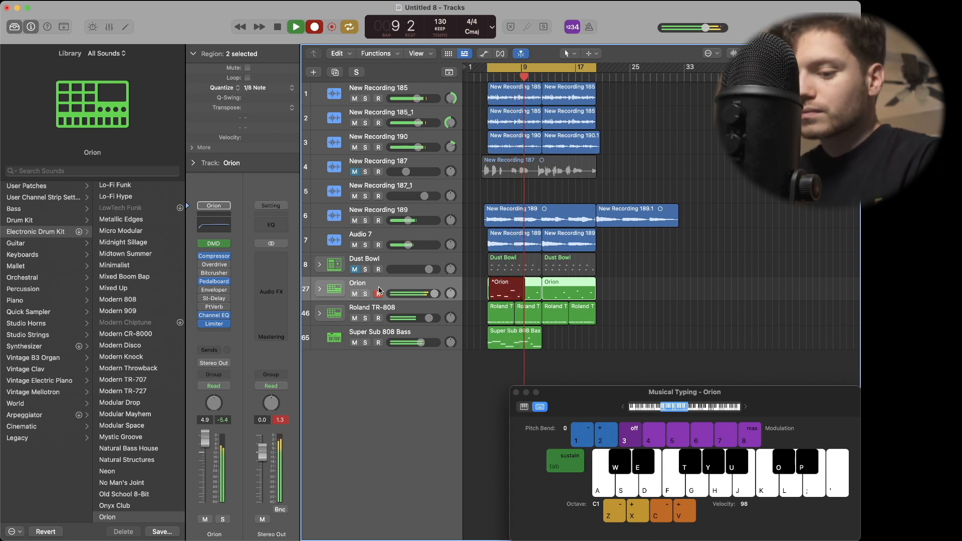
key(a)
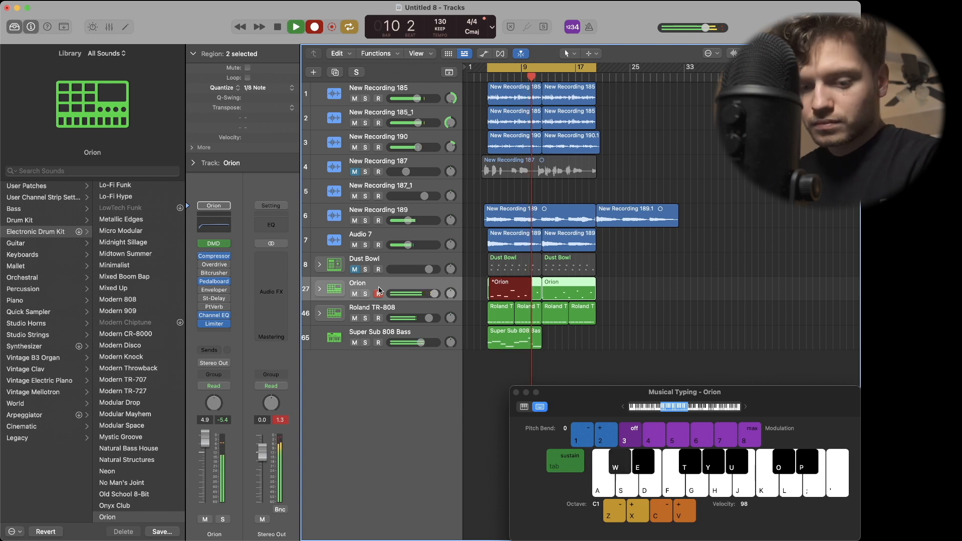
key(t)
key(o)
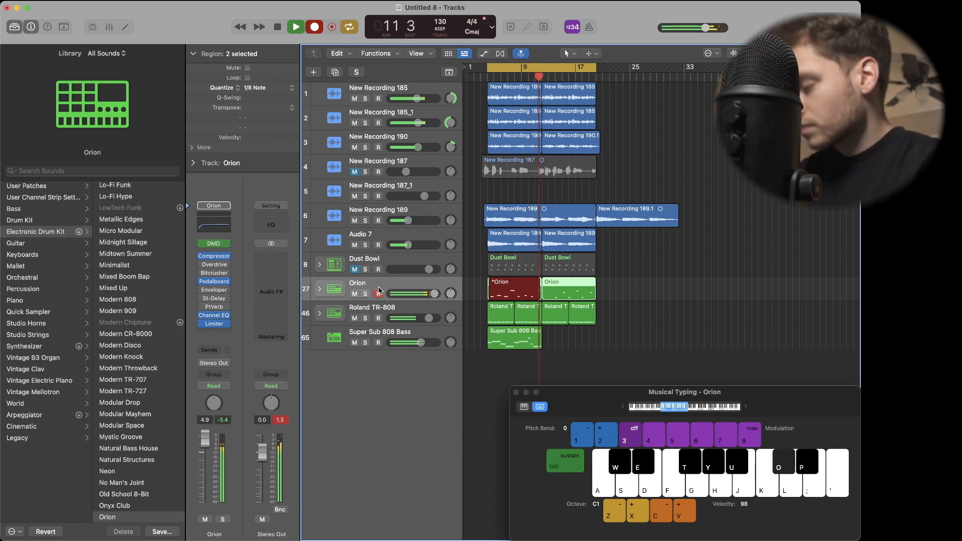
key(space)
click(270, 88)
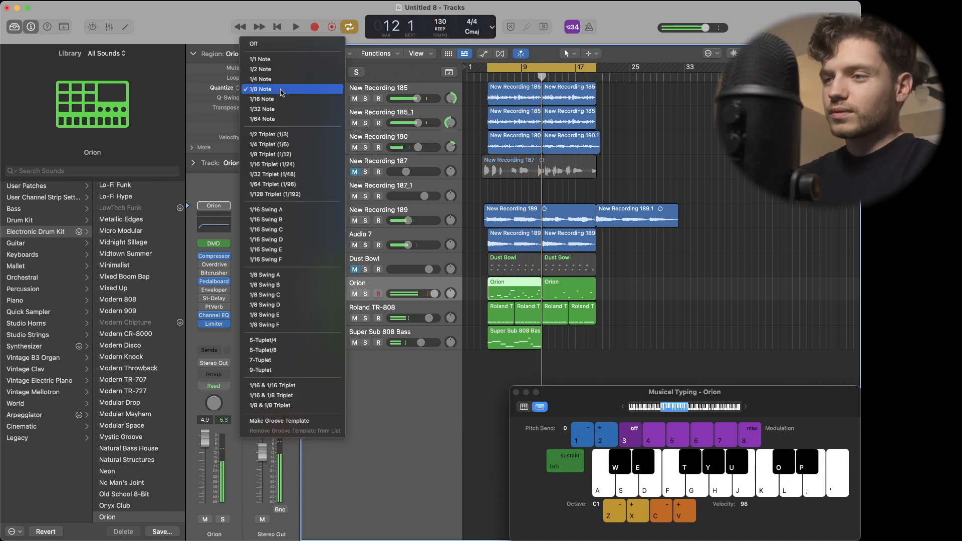
click(271, 91)
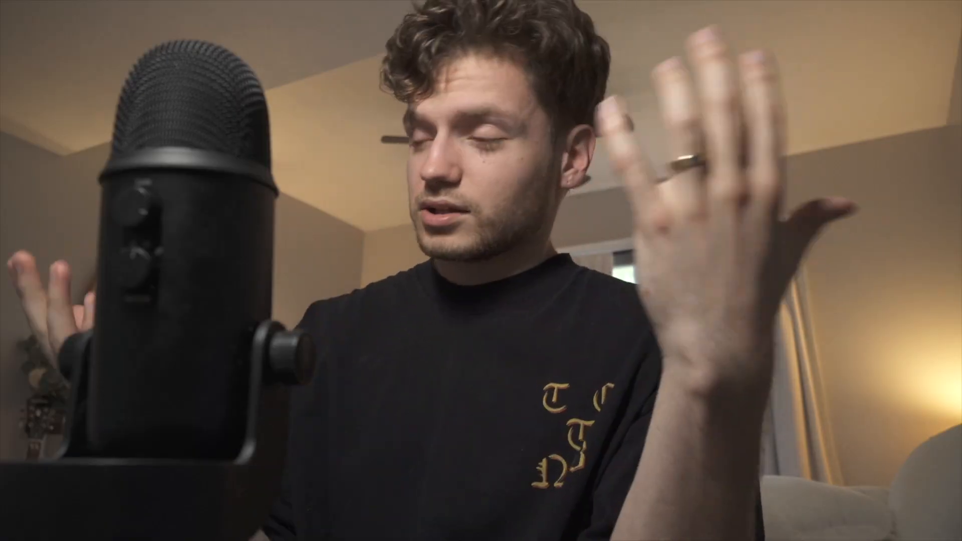